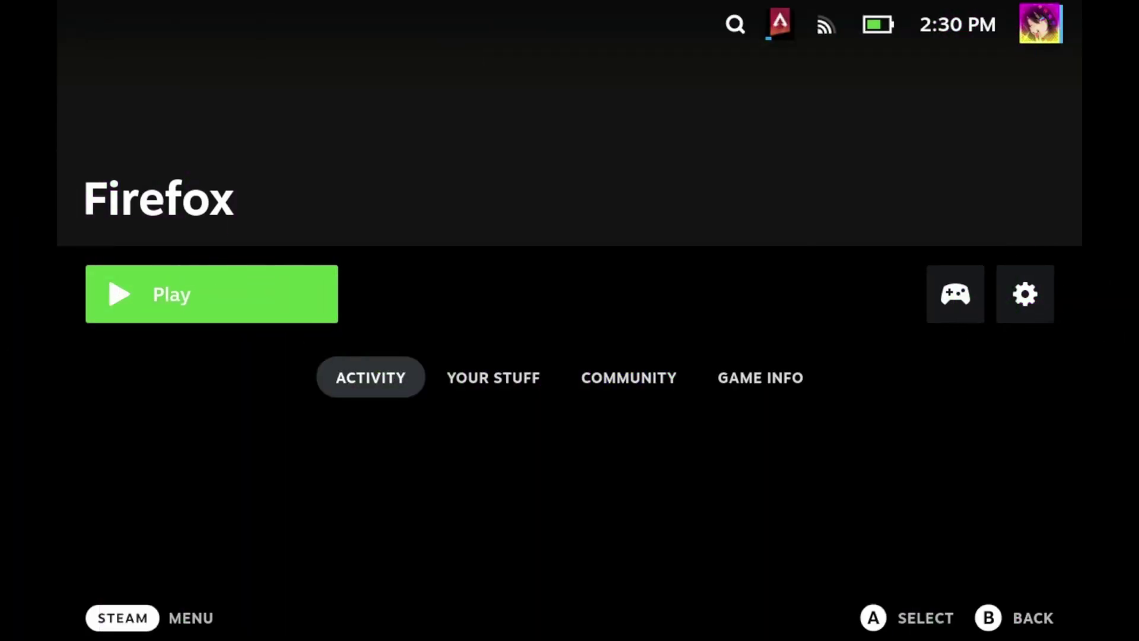
Launch Firefox from its Steam library page in Game Mode.
key("Return")
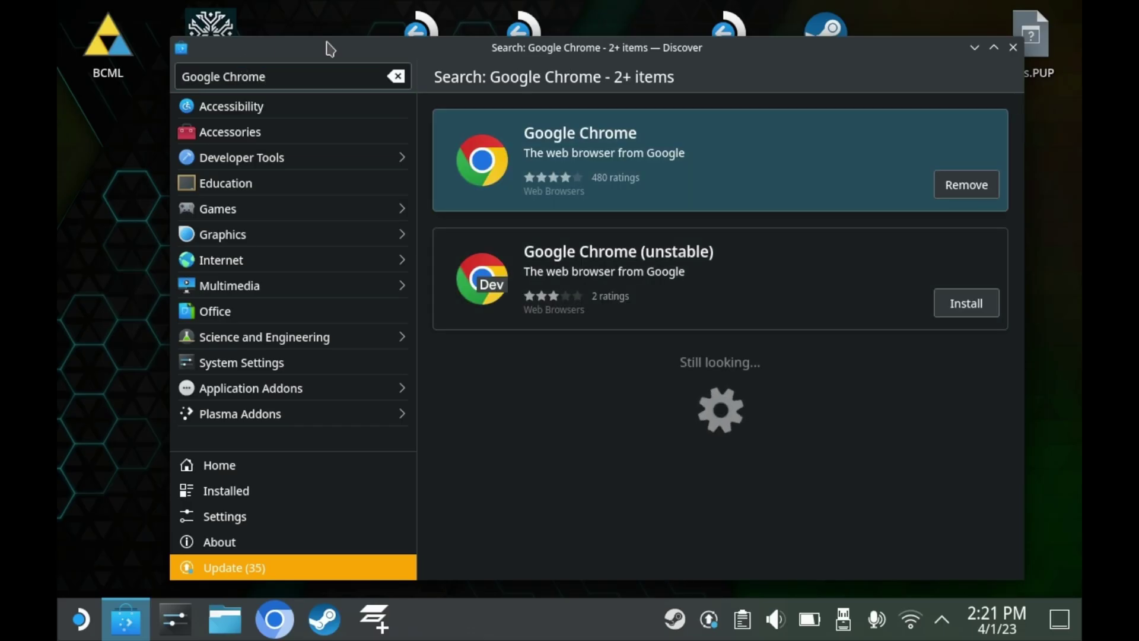
Search Discover for 'Ungoogled Chromium', then replace the search with 'Chromium'.
triple_click(334, 78)
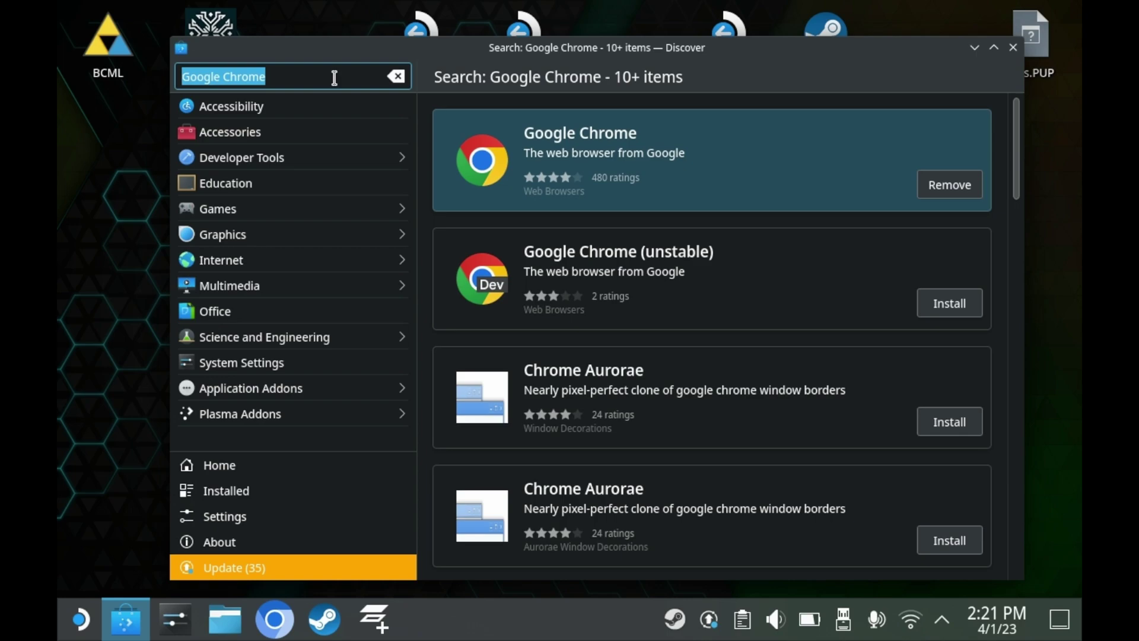
key("BackSpace")
type("Ungoogled ")
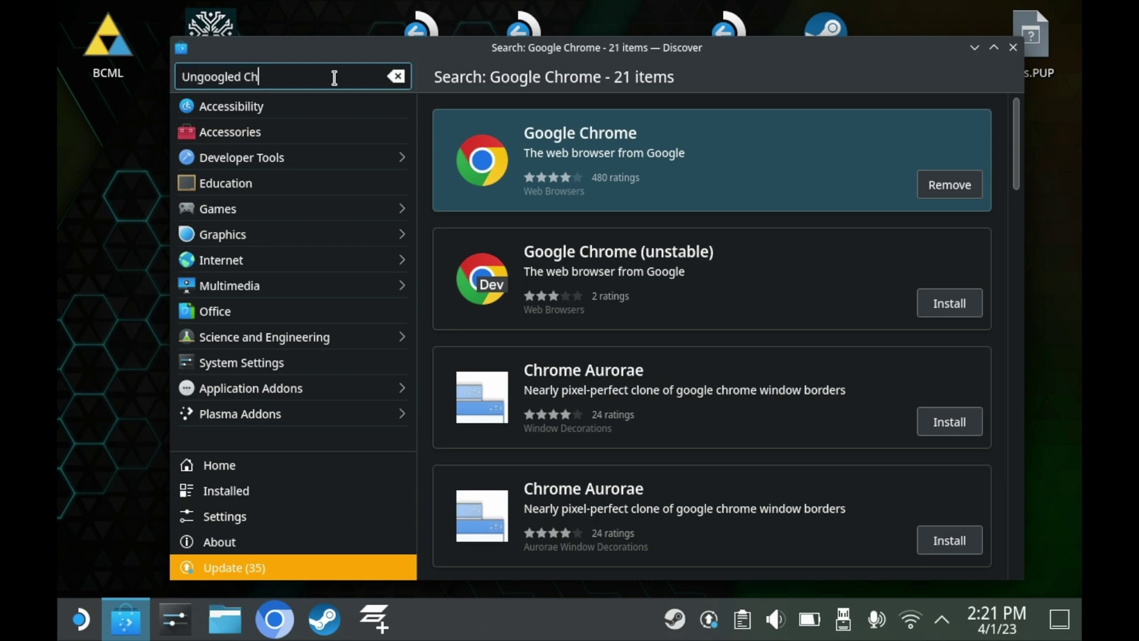
type("Chromium")
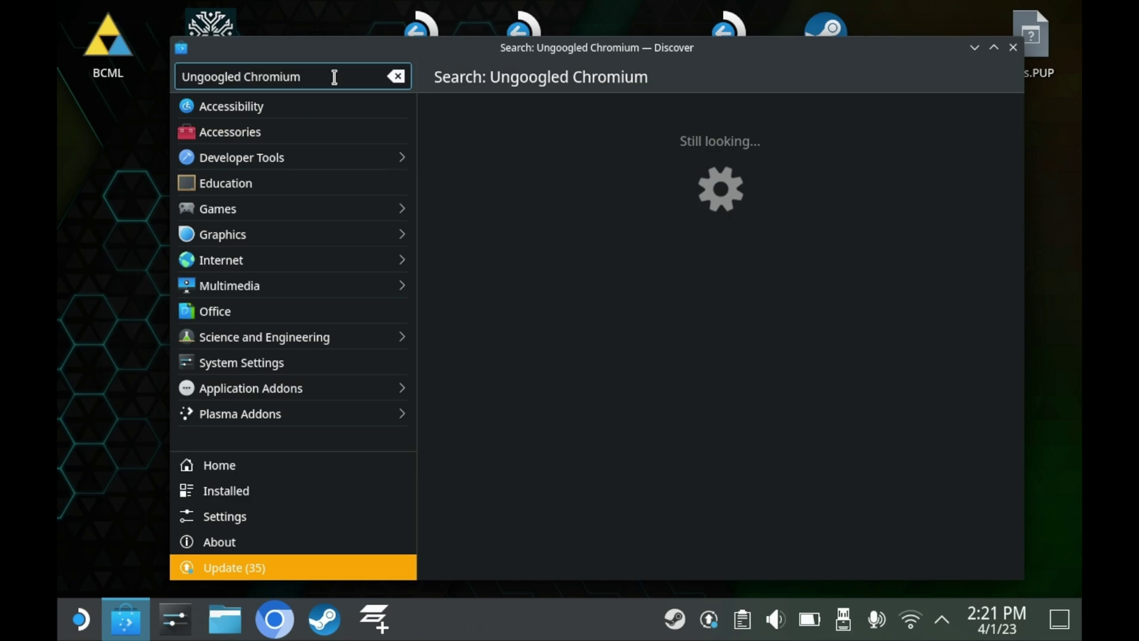
key("ctrl+a")
type("Chromi")
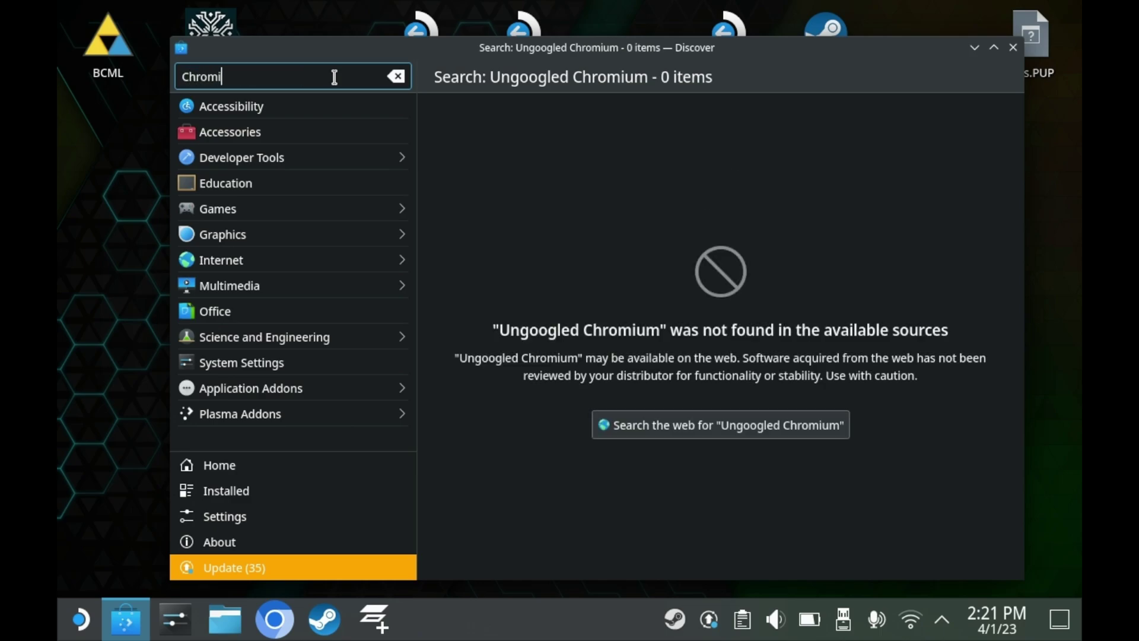
type("um")
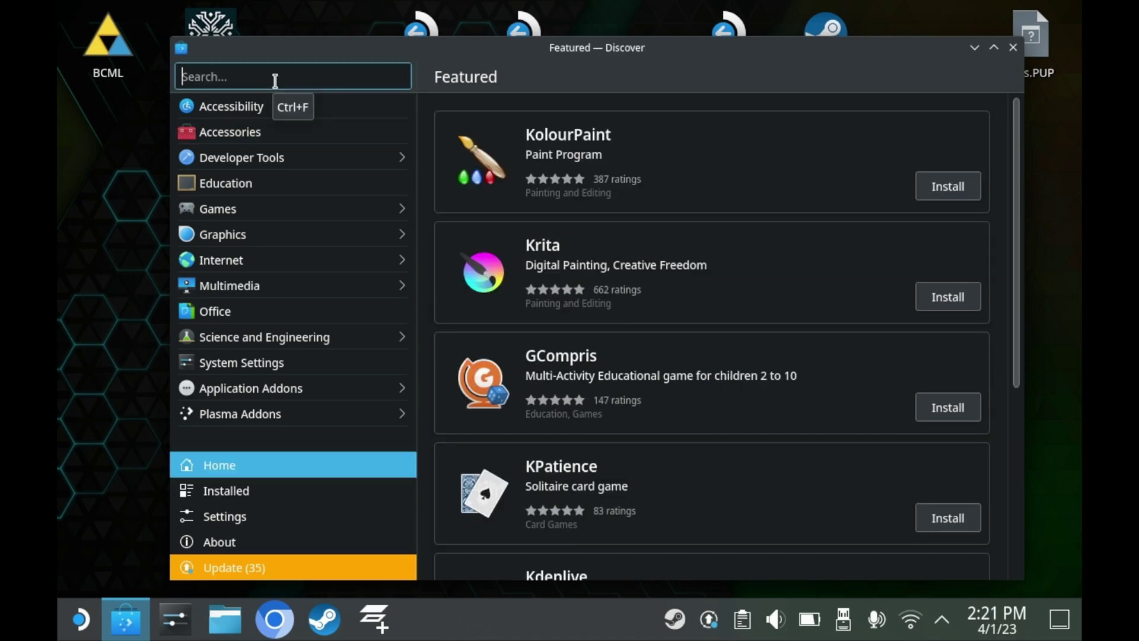
Search Discover for Firefox, then Google Chrome, then Ungoogled Chromium.
type("Firefox")
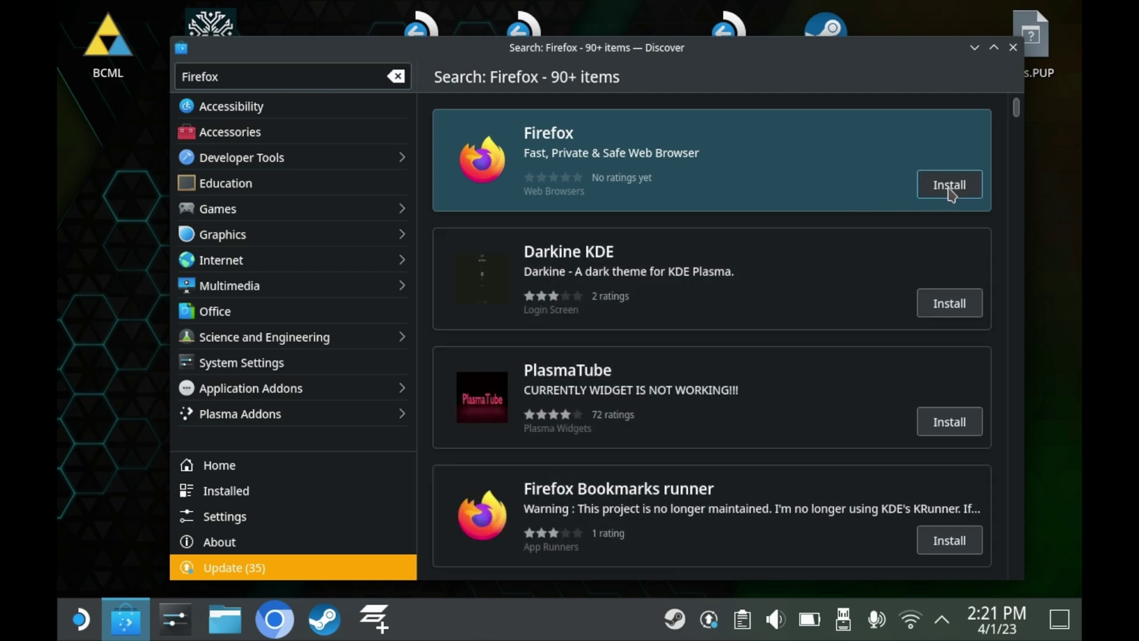
double_click(243, 71)
type("Google Chrome")
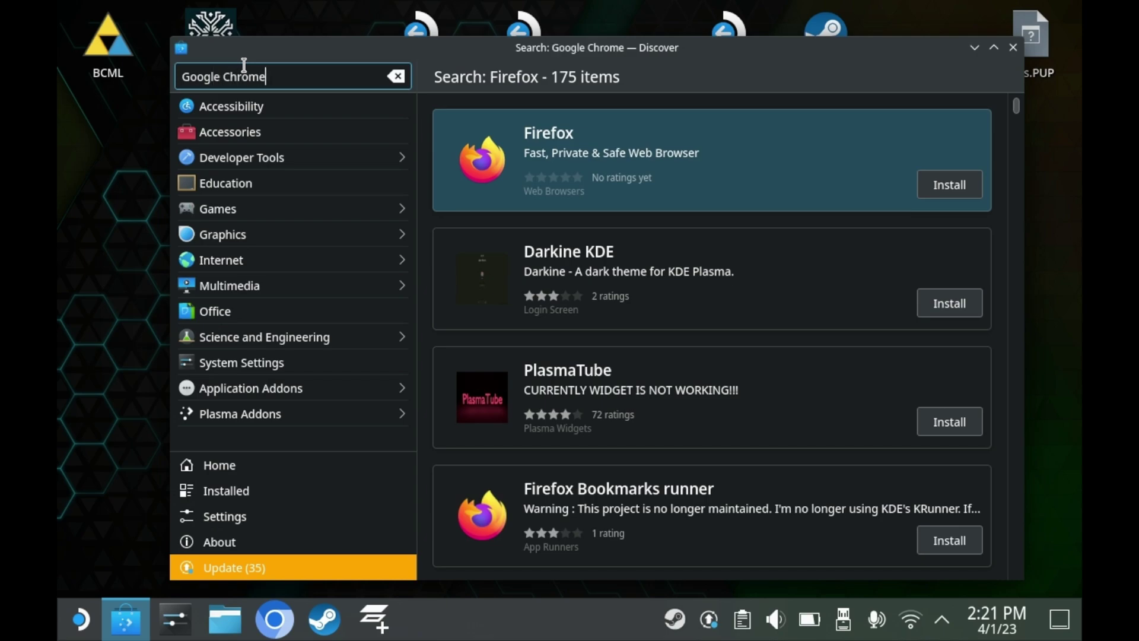
triple_click(333, 78)
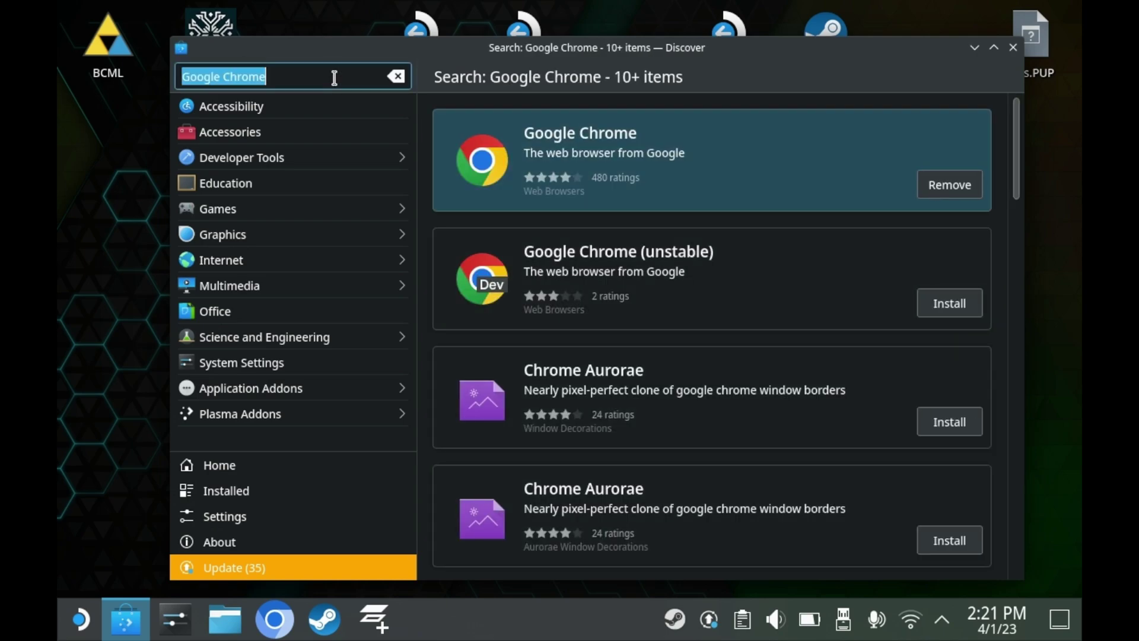
key("BackSpace")
type("Ungoogl")
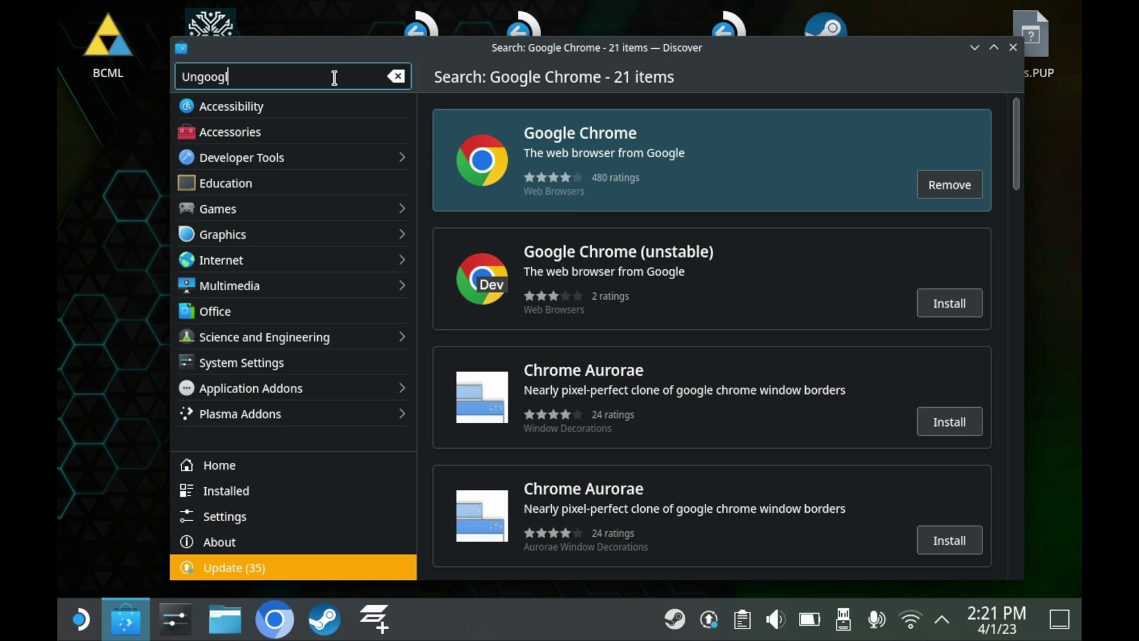
type("ed Chromium")
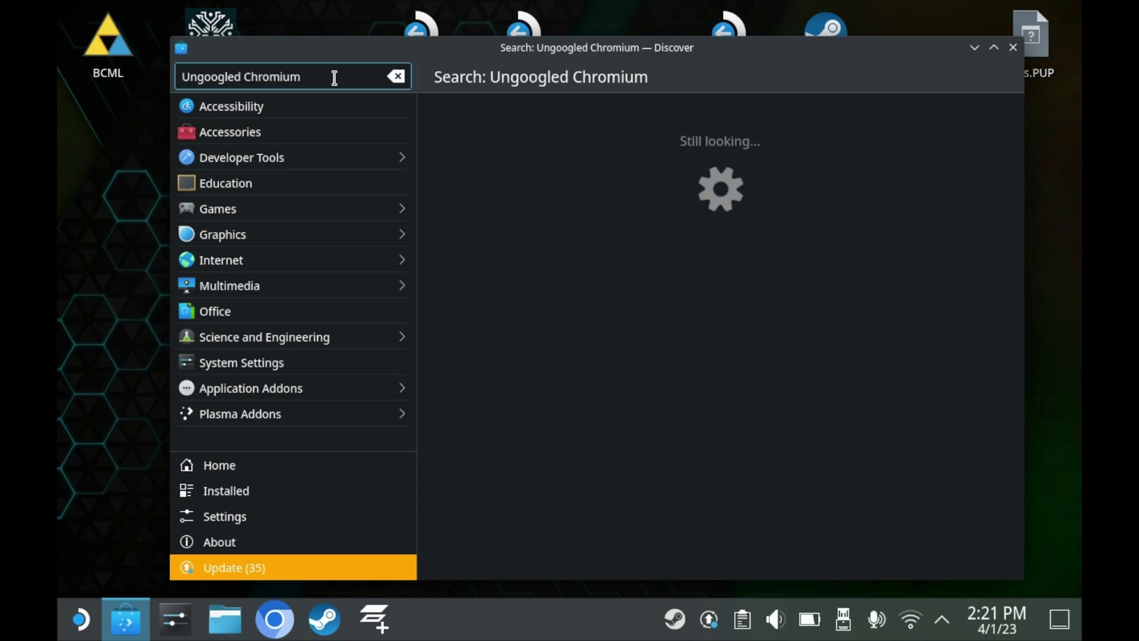
Search Discover for Chromium, then Brave, then Microsoft Edge.
key("ctrl+a")
type("c")
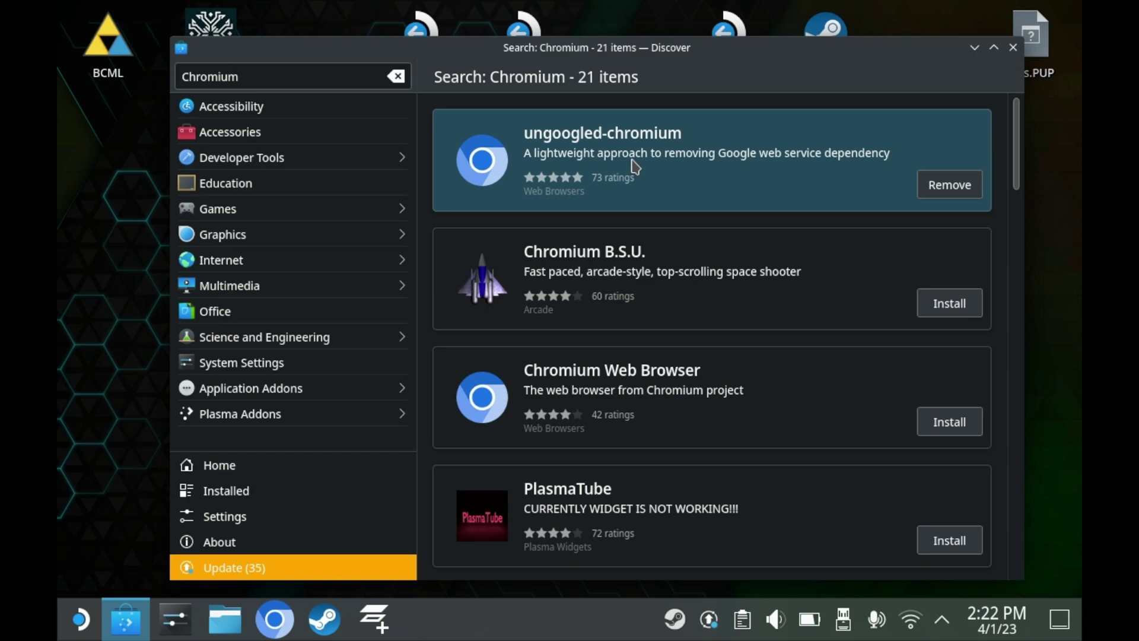
double_click(310, 82)
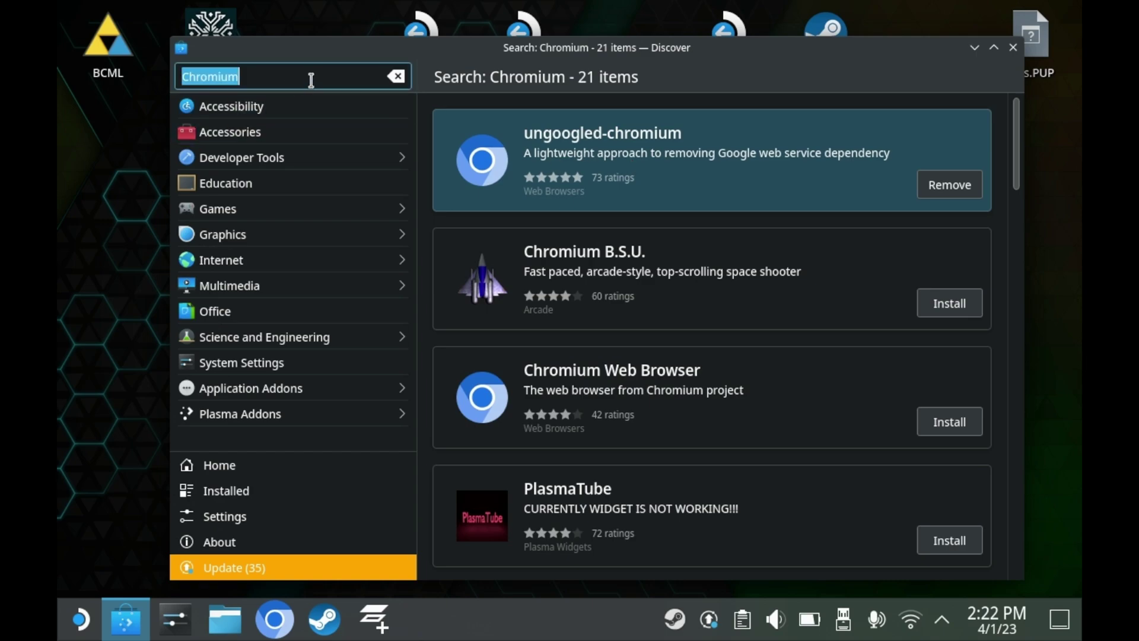
key("BackSpace")
type("Brave")
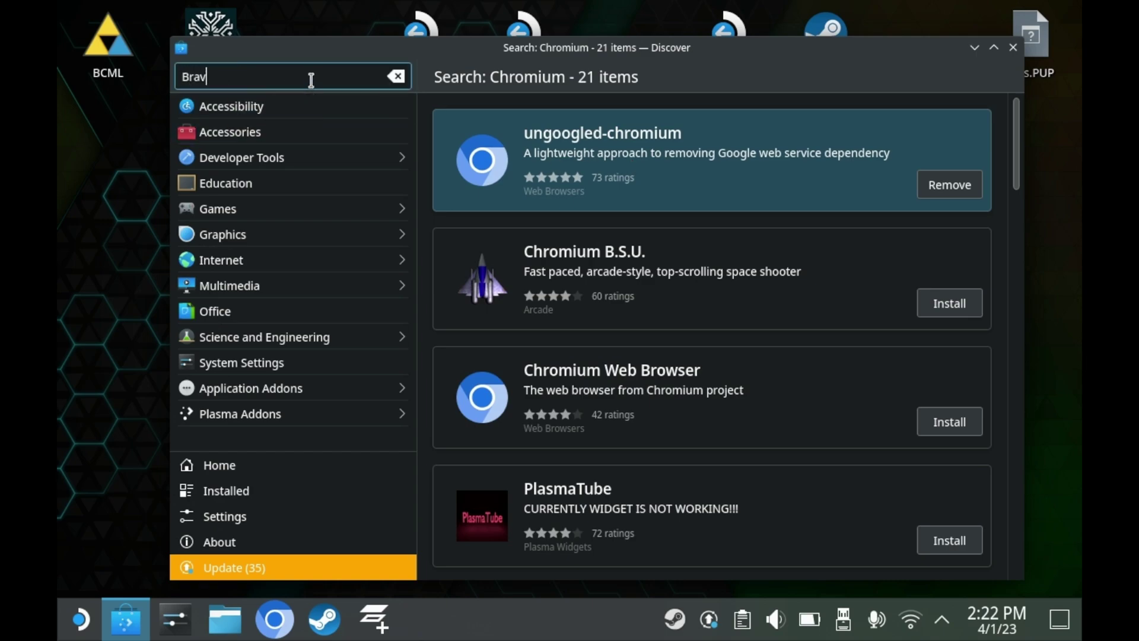
double_click(310, 80)
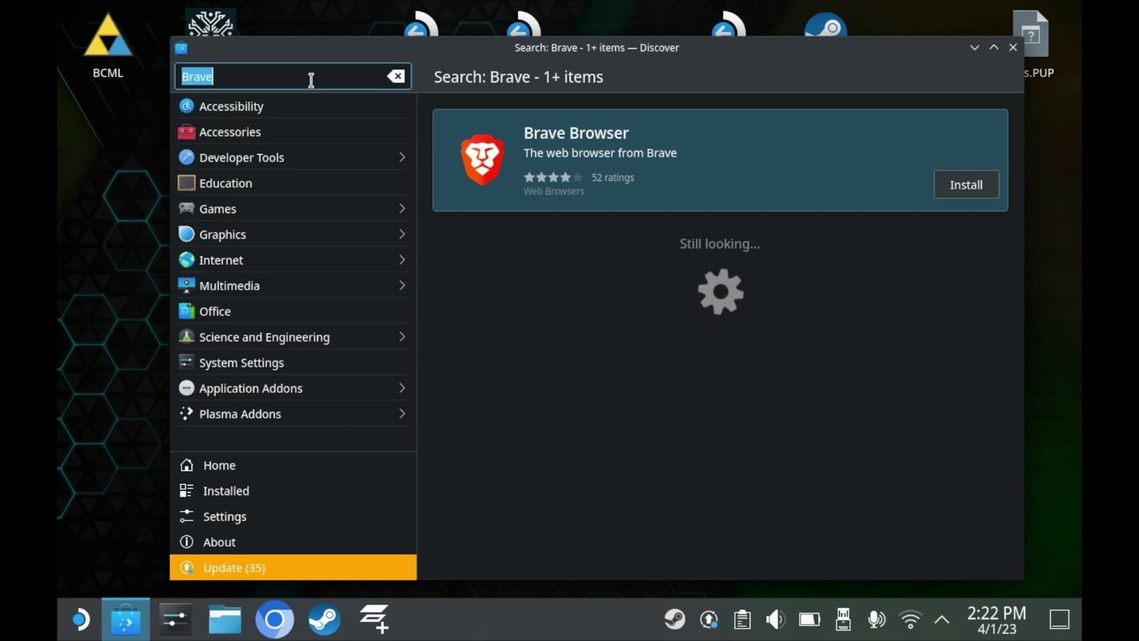
type("Microsoft Ed")
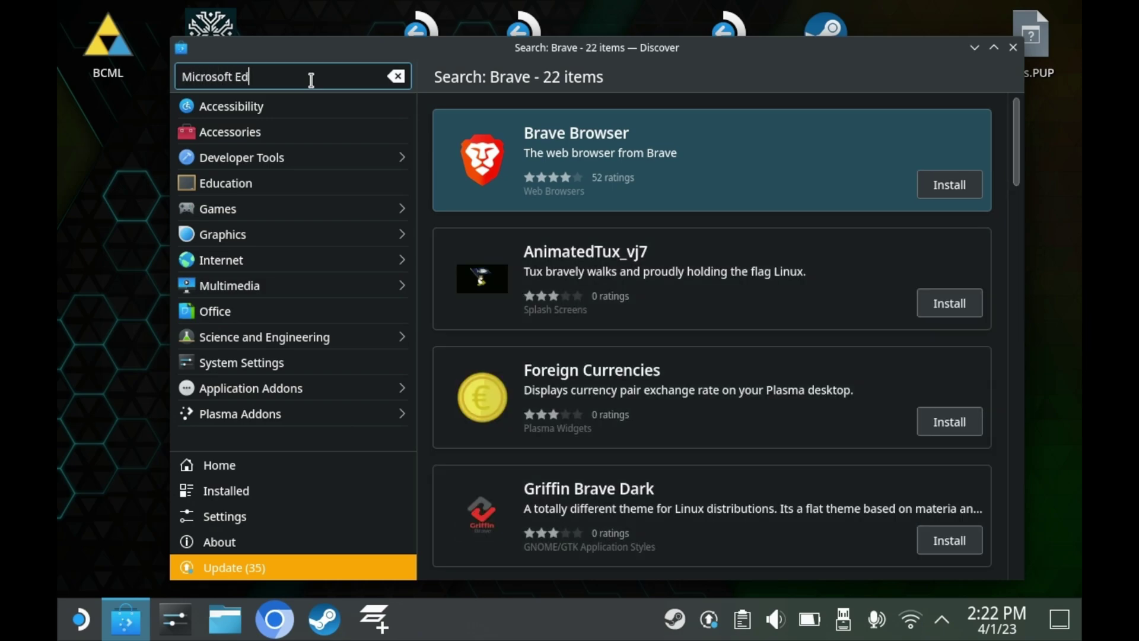
type("ge")
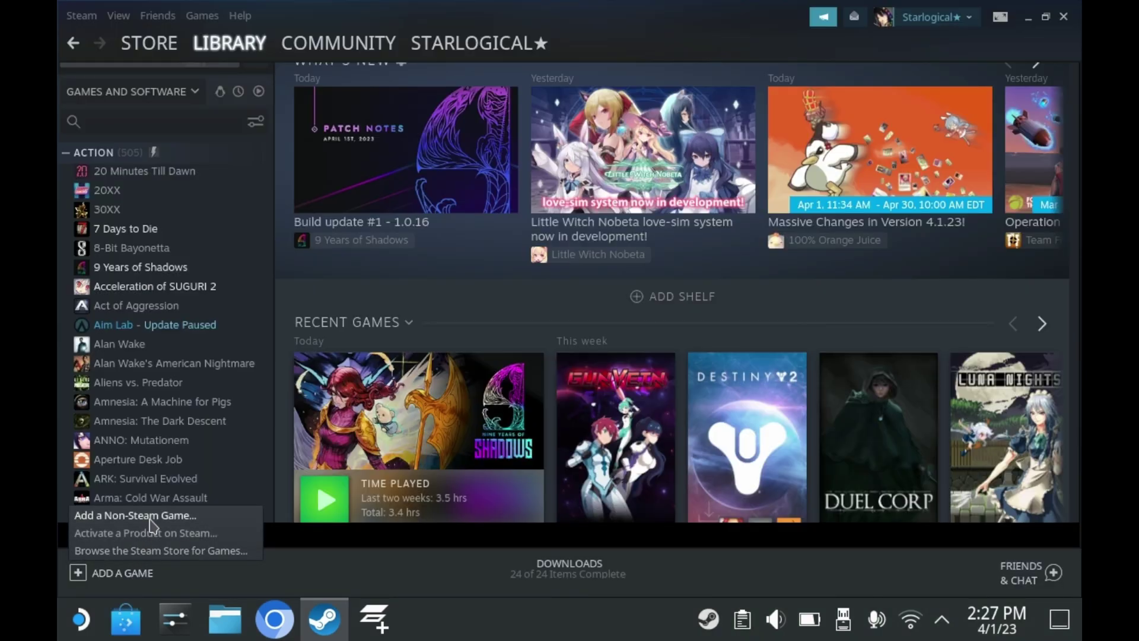
Add Firefox Web Browser to the Steam library as a non-Steam game.
left_click(129, 514)
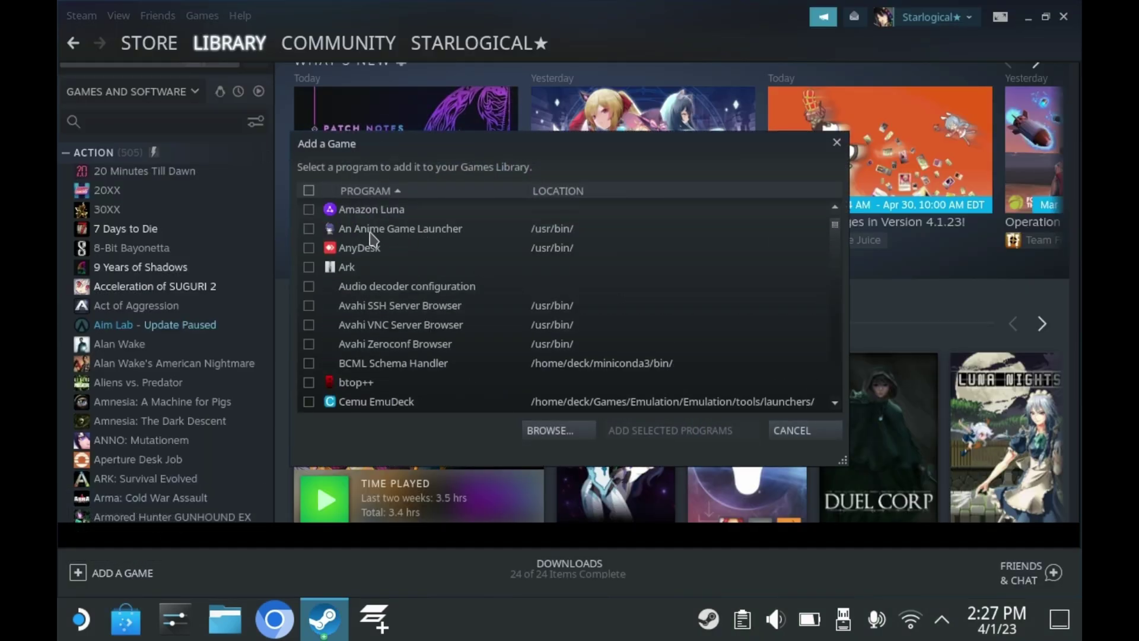
scroll(373, 237, "down", 3)
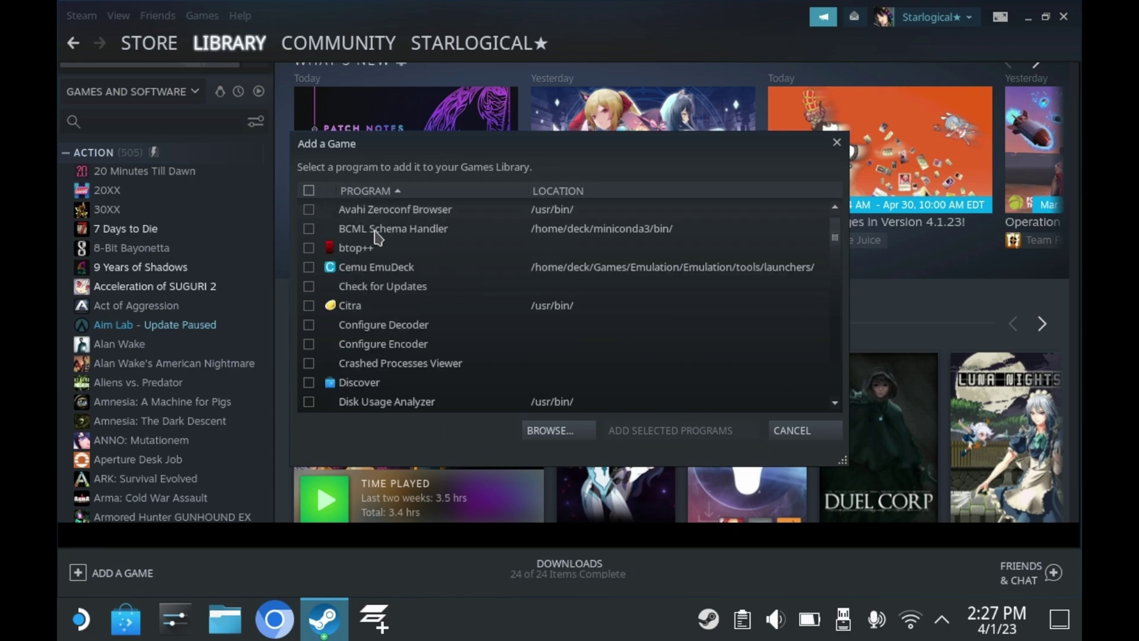
scroll(375, 237, "down", 5)
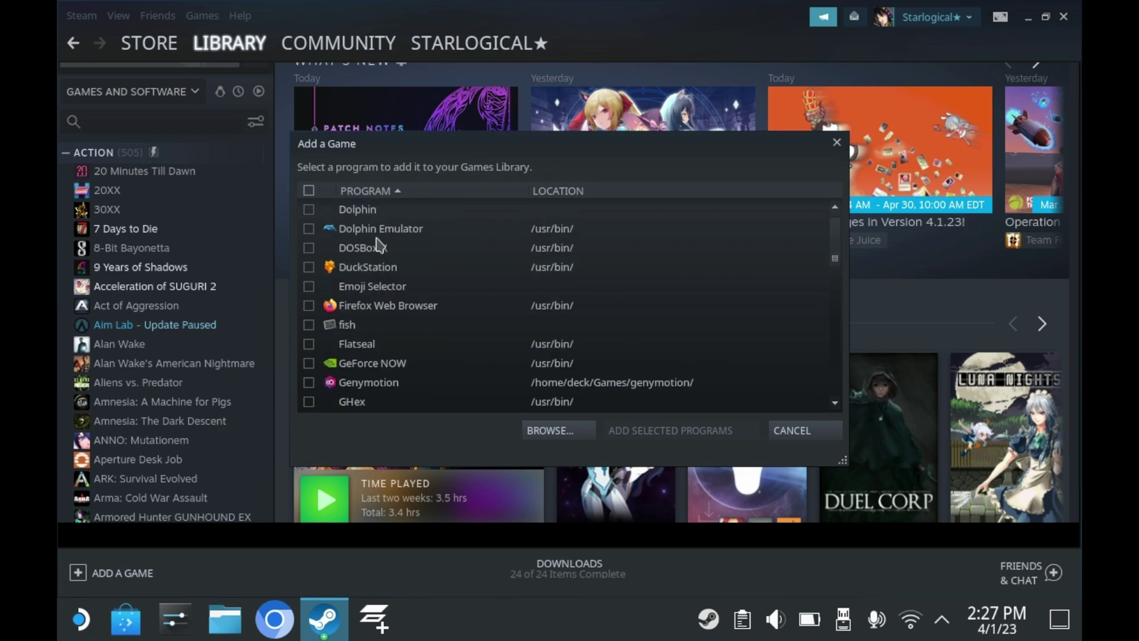
scroll(377, 244, "down", 1)
scroll(376, 244, "up", 3)
scroll(377, 244, "down", 2)
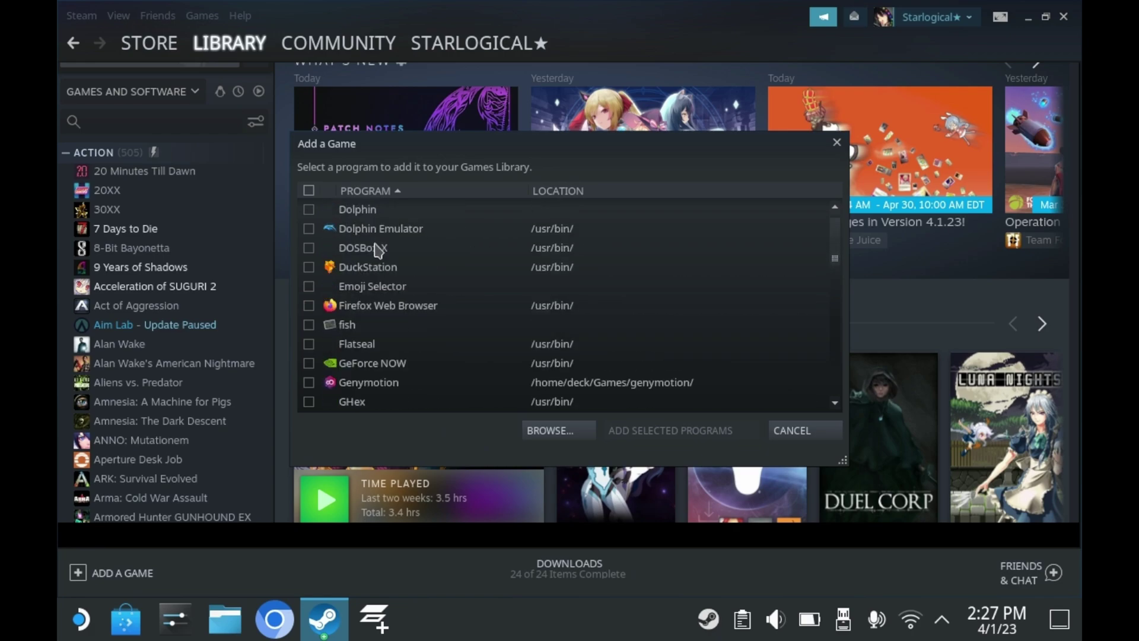
left_click(309, 305)
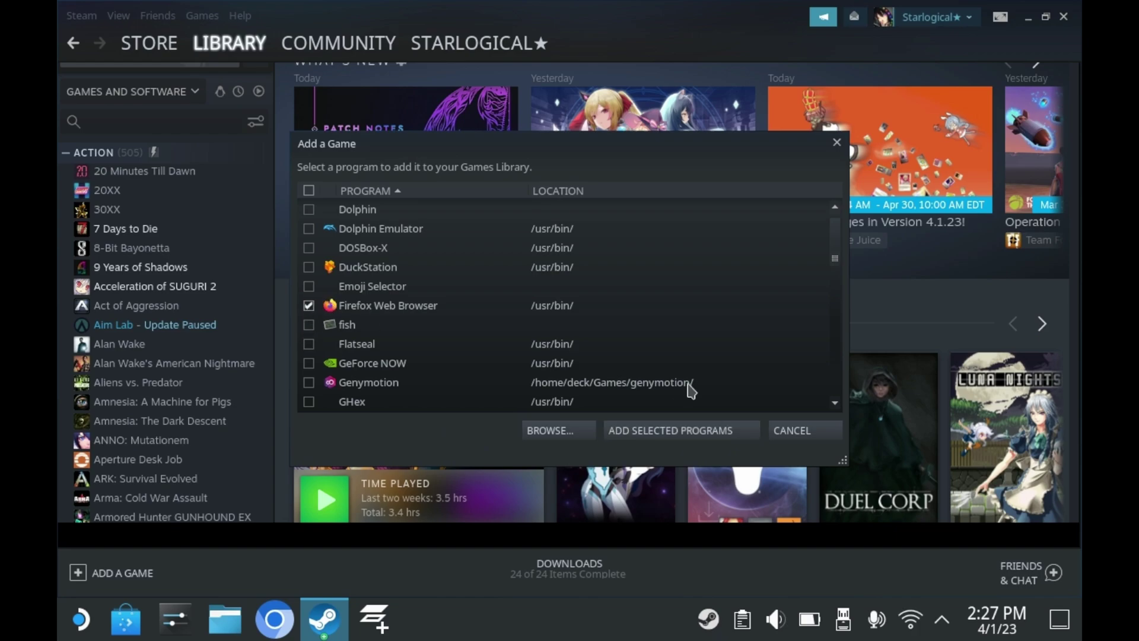
left_click(704, 438)
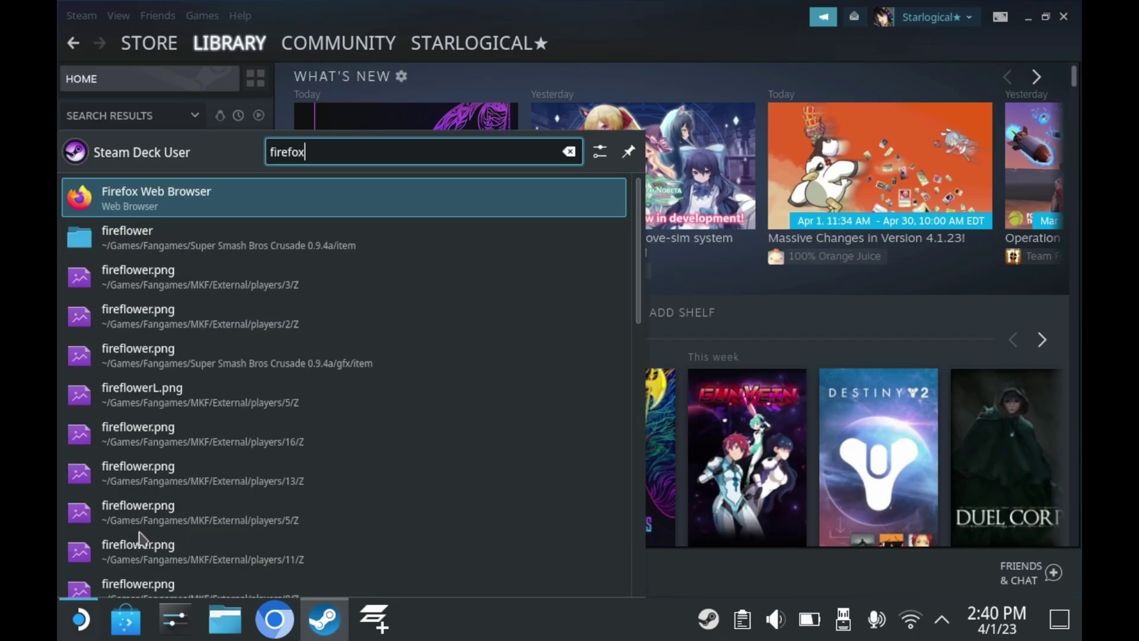
right_click(156, 202)
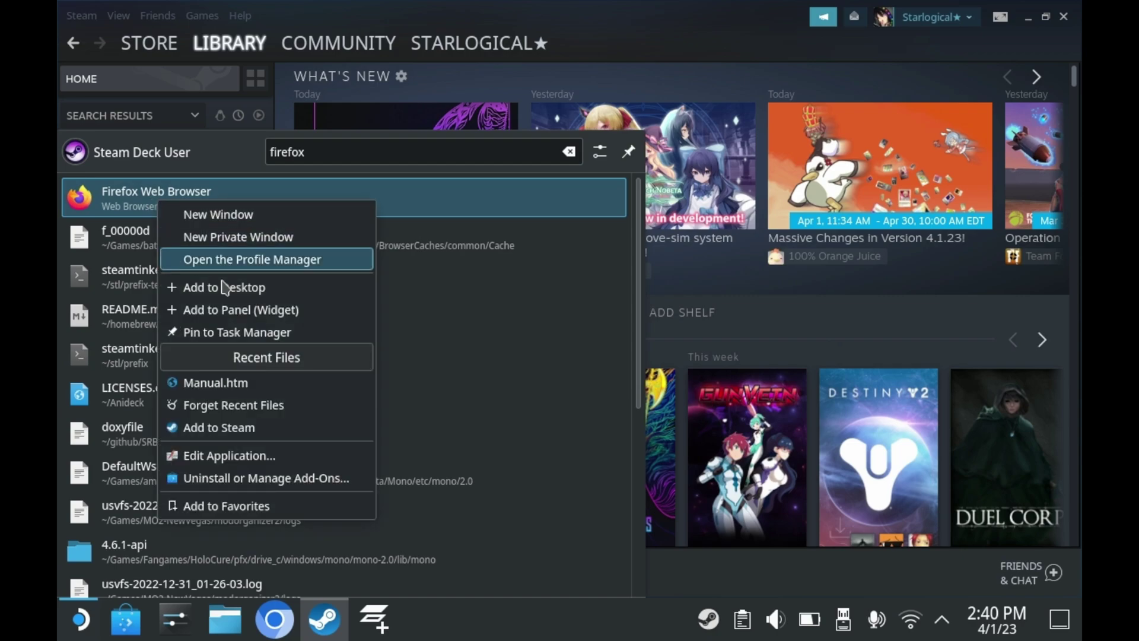
left_click(251, 434)
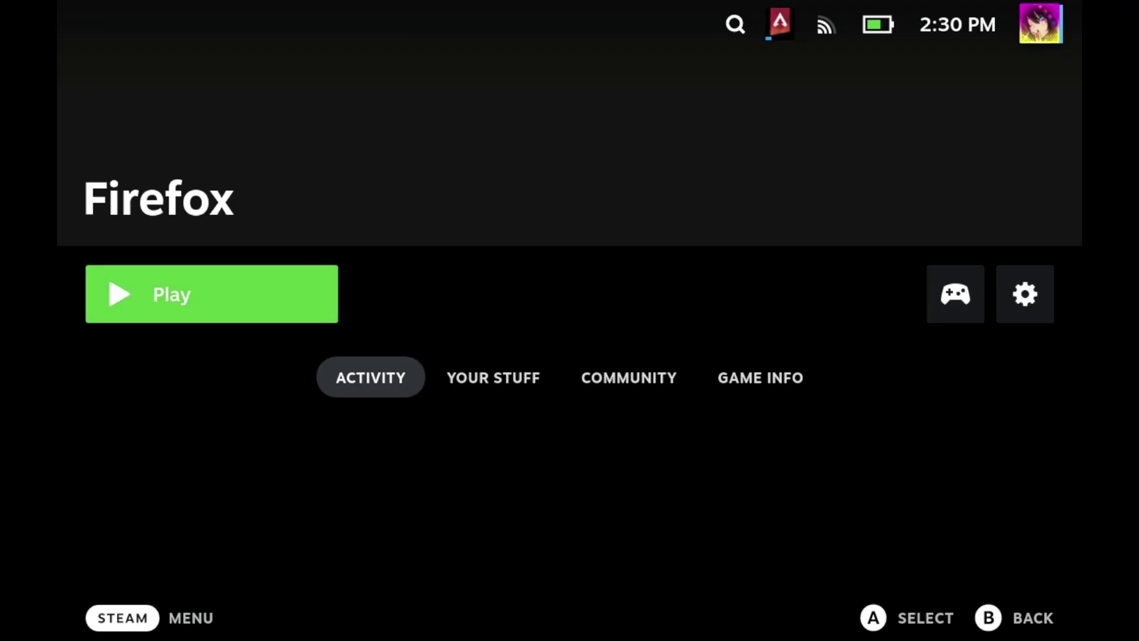
Launch Firefox and view its full controller layout from the Steam menu.
key("Return")
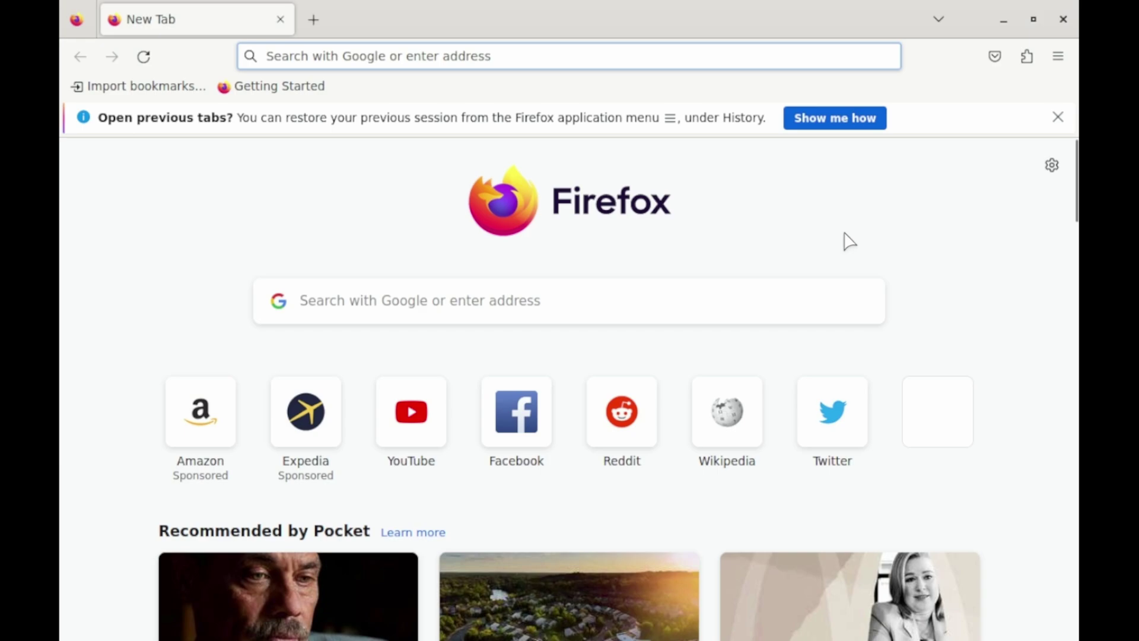
key("super")
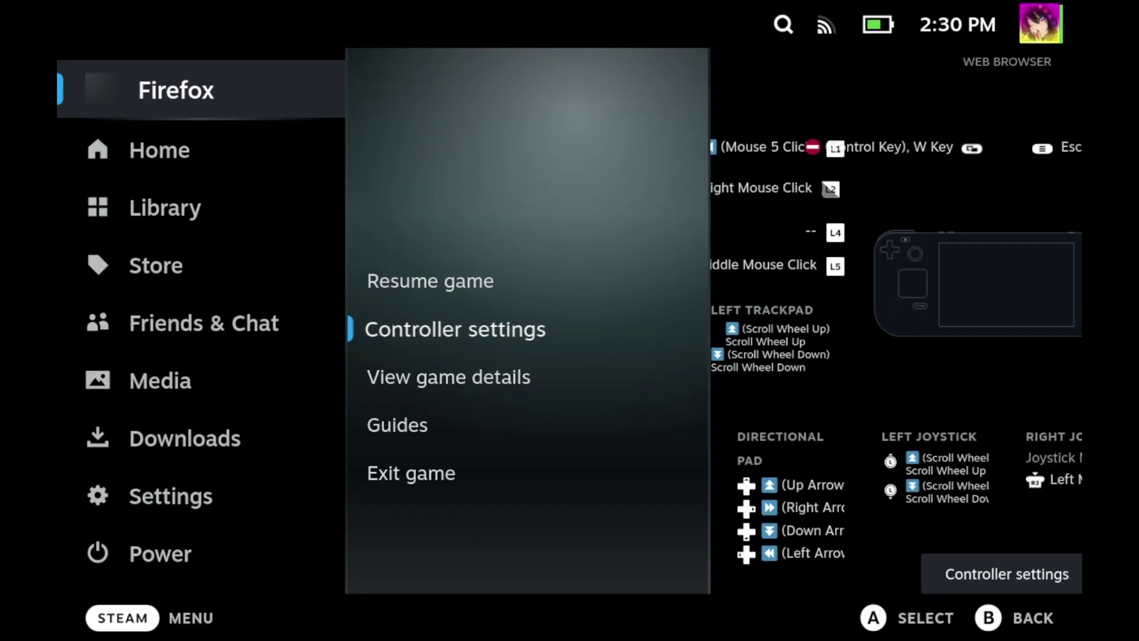
key("Up")
key("Down")
key("Return")
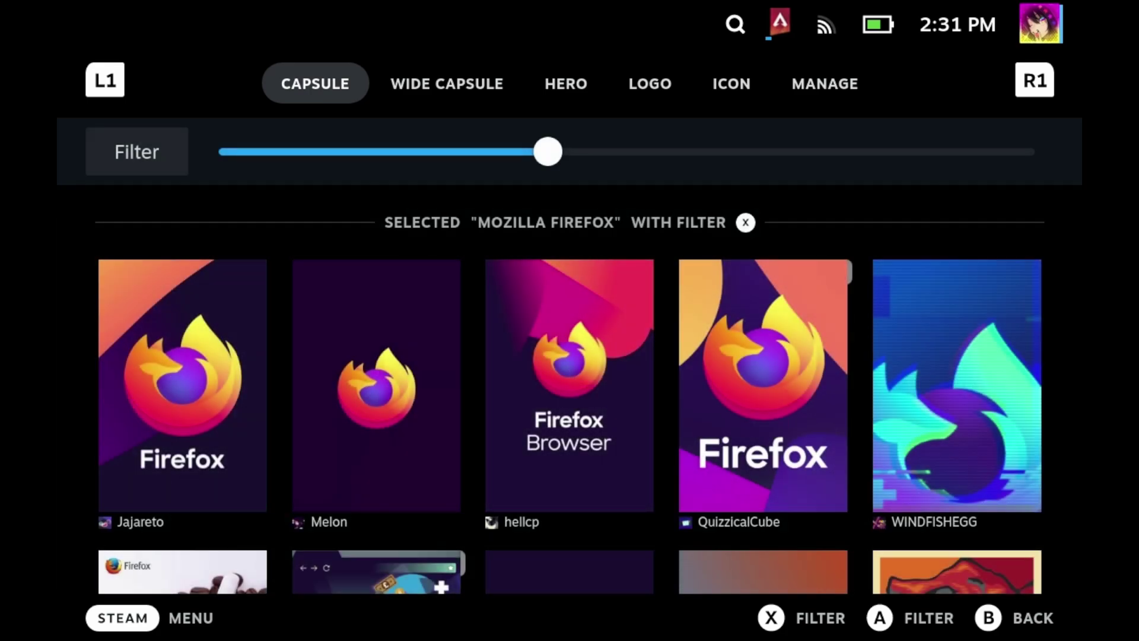
Browse the capsule artwork choices for Firefox, including the coffee-themed cover.
key("Down")
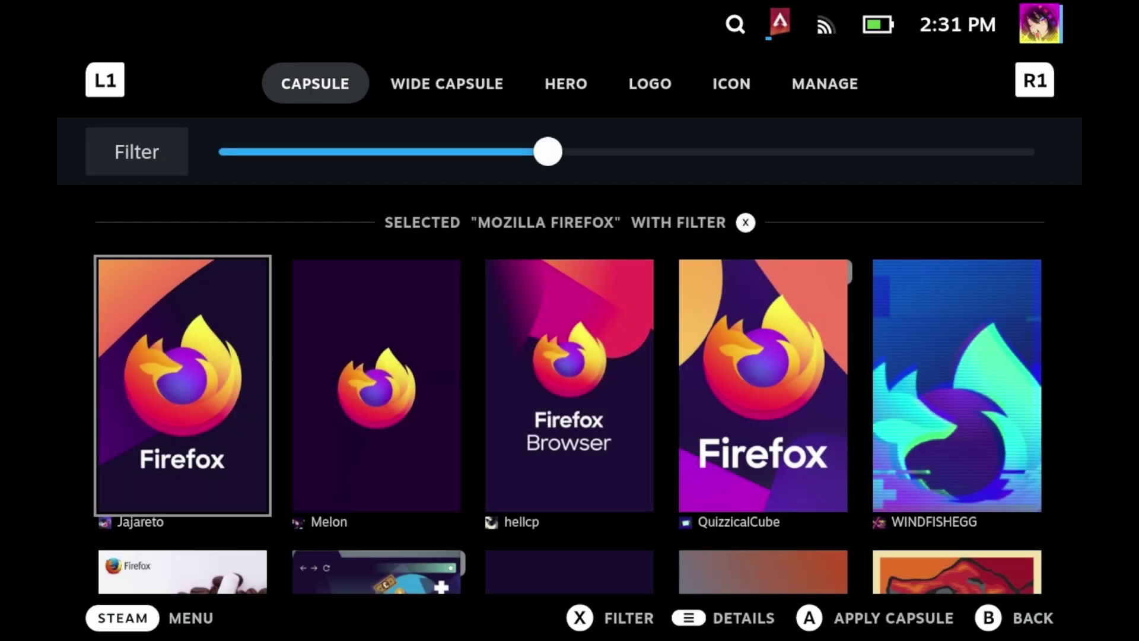
key("Down")
key("Up")
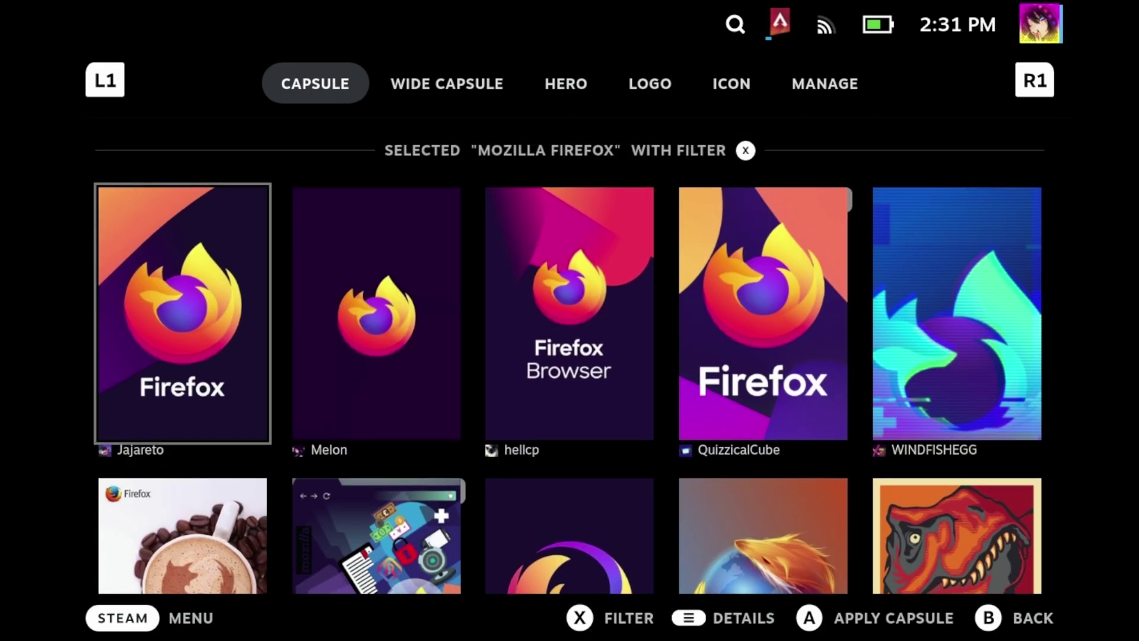
key("Down")
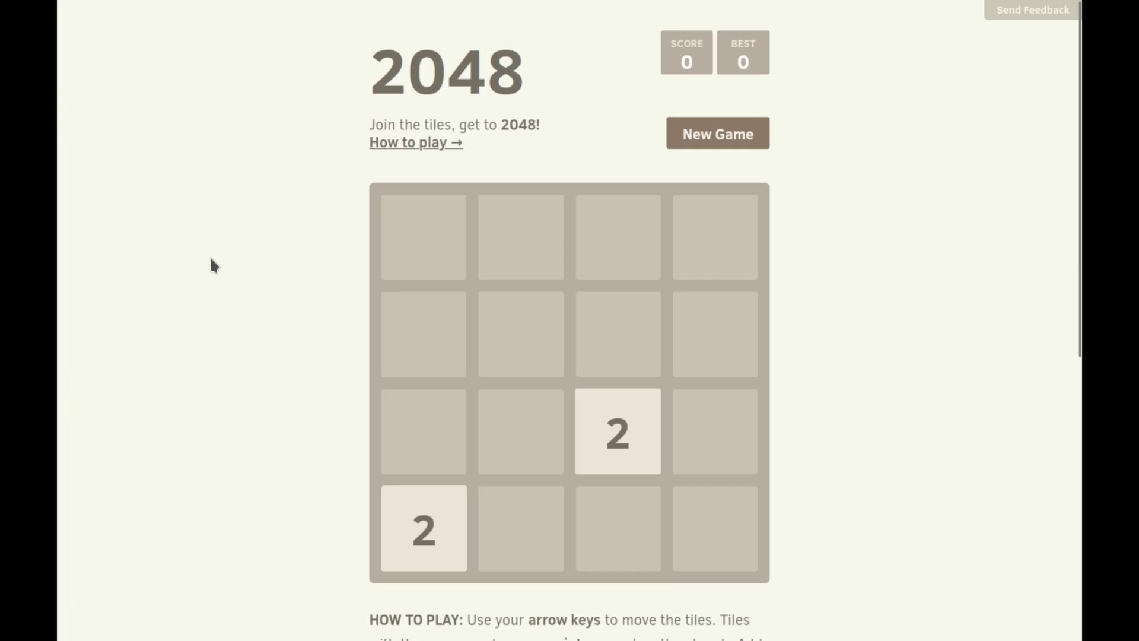
Play 2048 with the arrow keys, merging tiles into a 16 and reaching a score of 64.
key("Down")
key("Left")
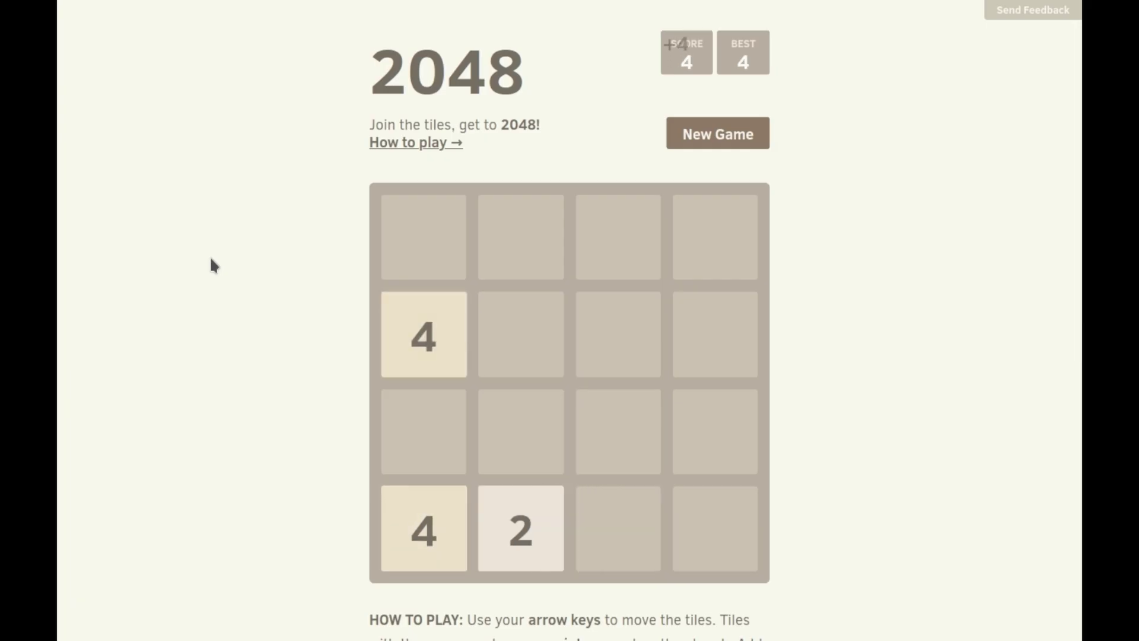
key("Down")
key("Right")
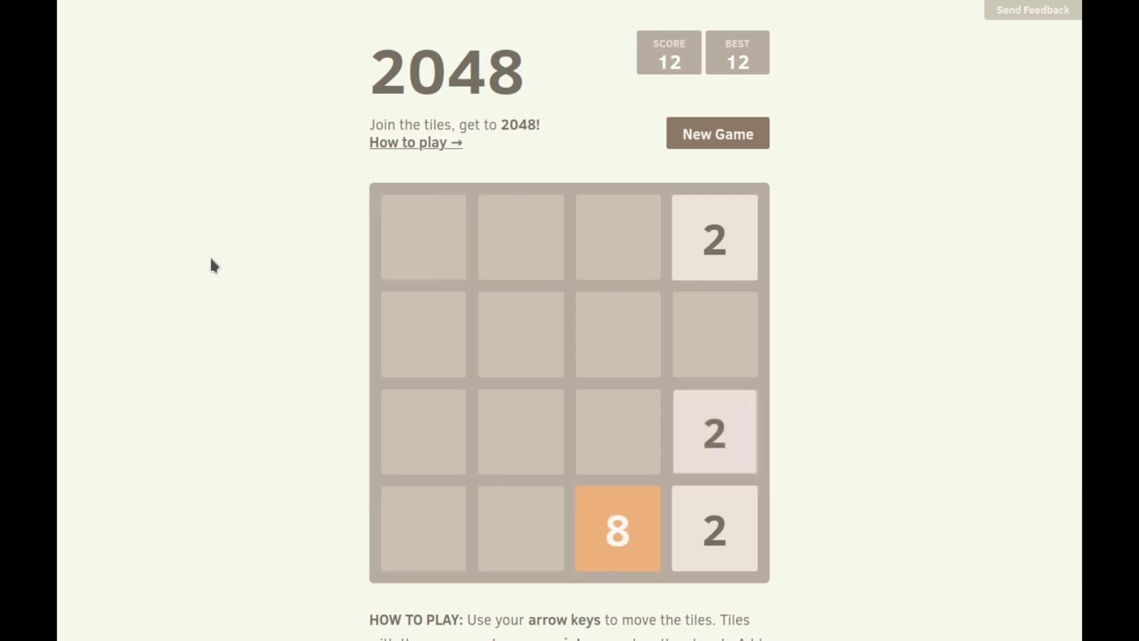
key("Down")
key("Down")
key("Down")
key("Right")
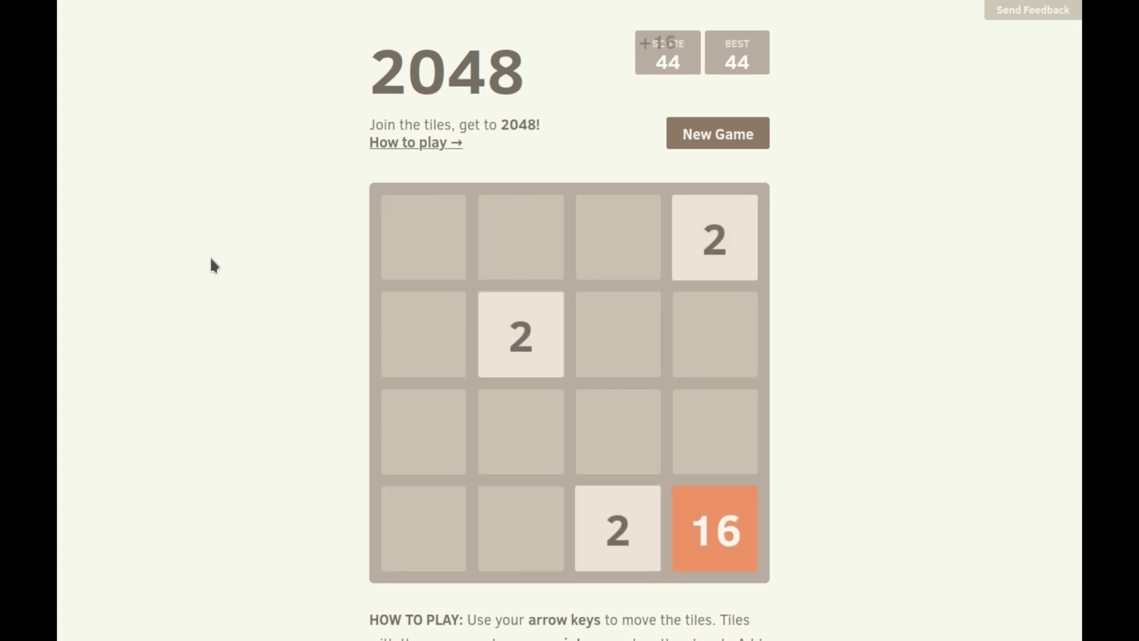
key("Down")
key("Right")
key("Down")
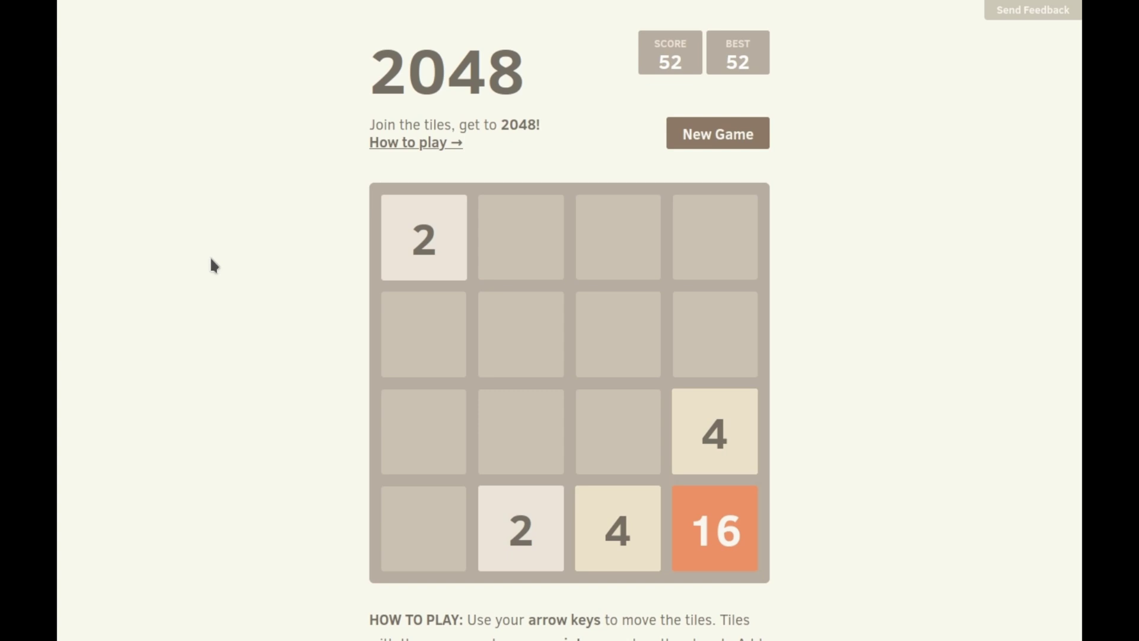
key("Down")
key("Right")
key("Right")
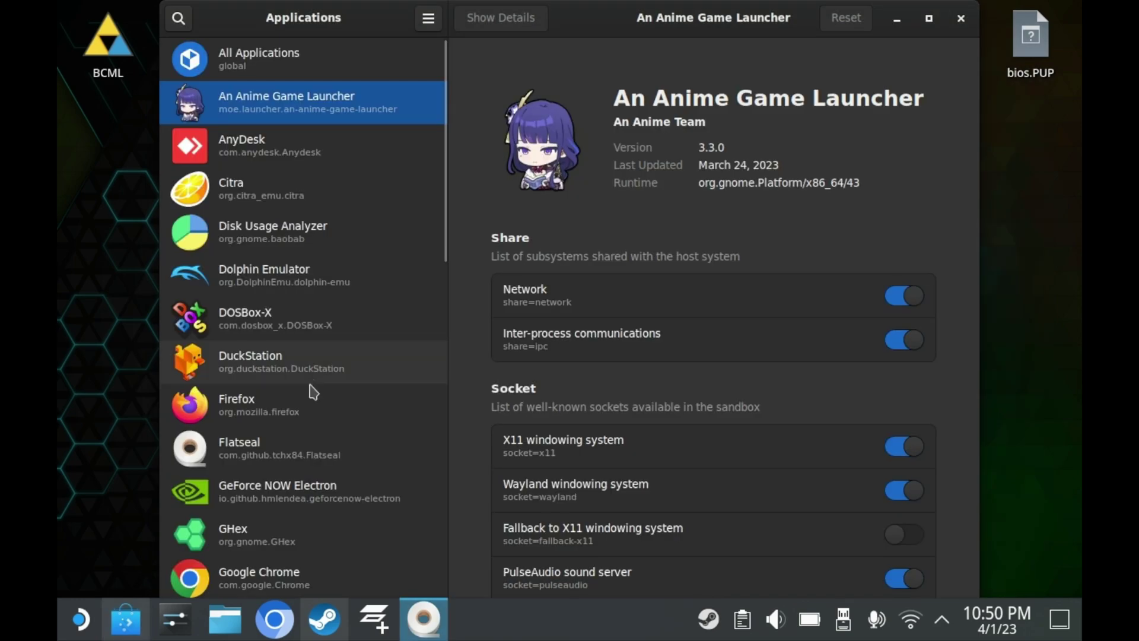
Show Firefox's permissions in Flatseal down to the Filesystem section.
left_click(292, 423)
scroll(600, 407, "down", 10)
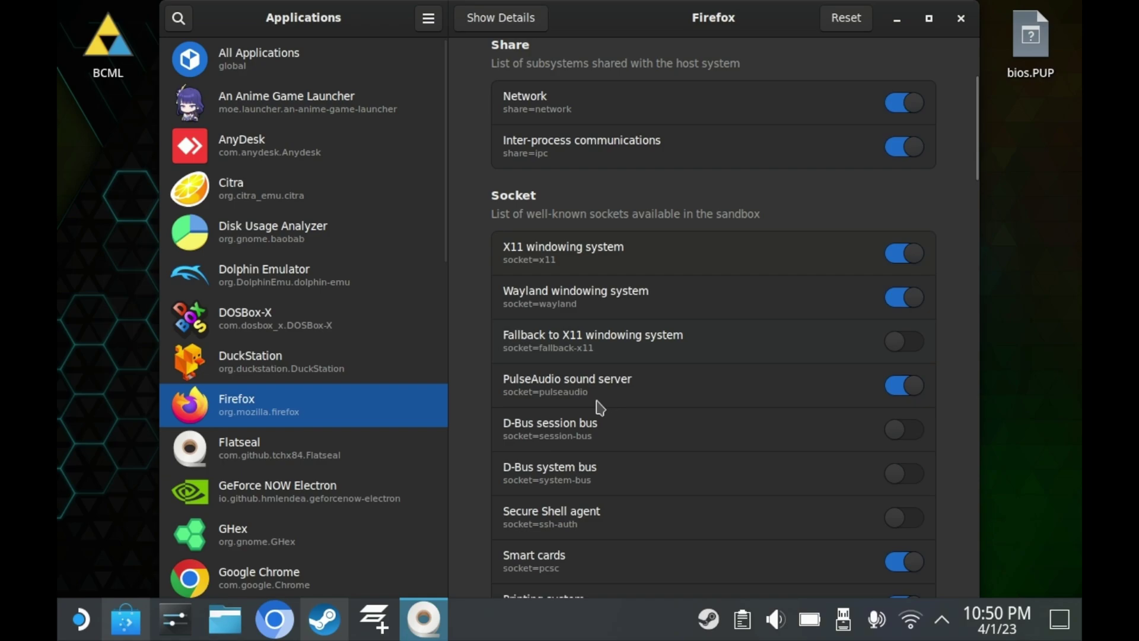
scroll(486, 320, "down", 12)
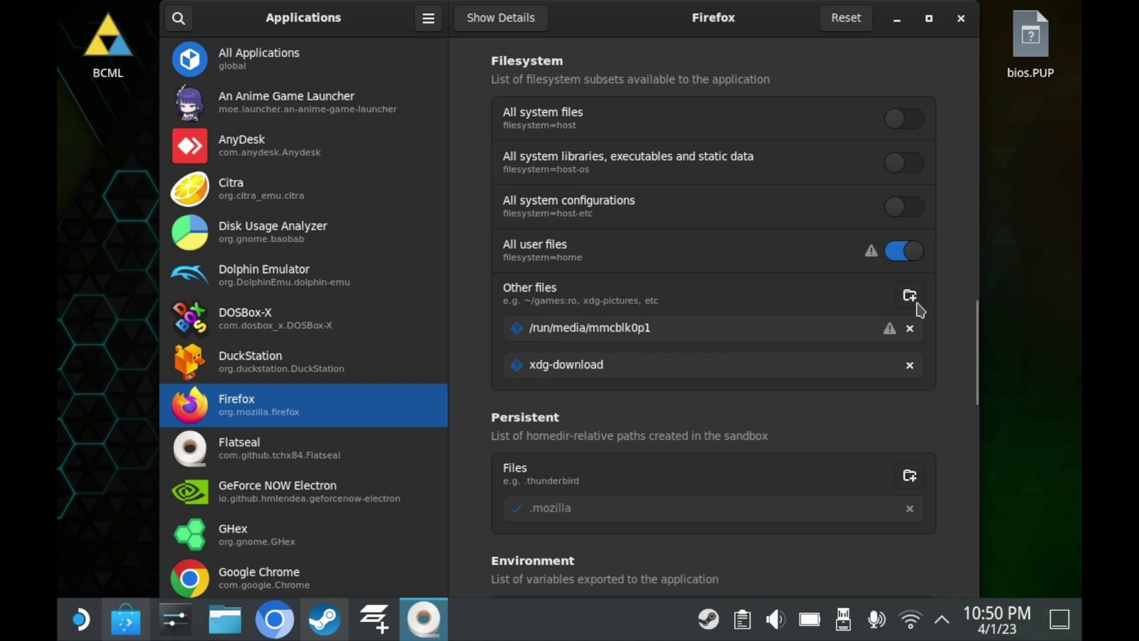
Add /run/udev:ro to Firefox's Other files access.
left_click(909, 295)
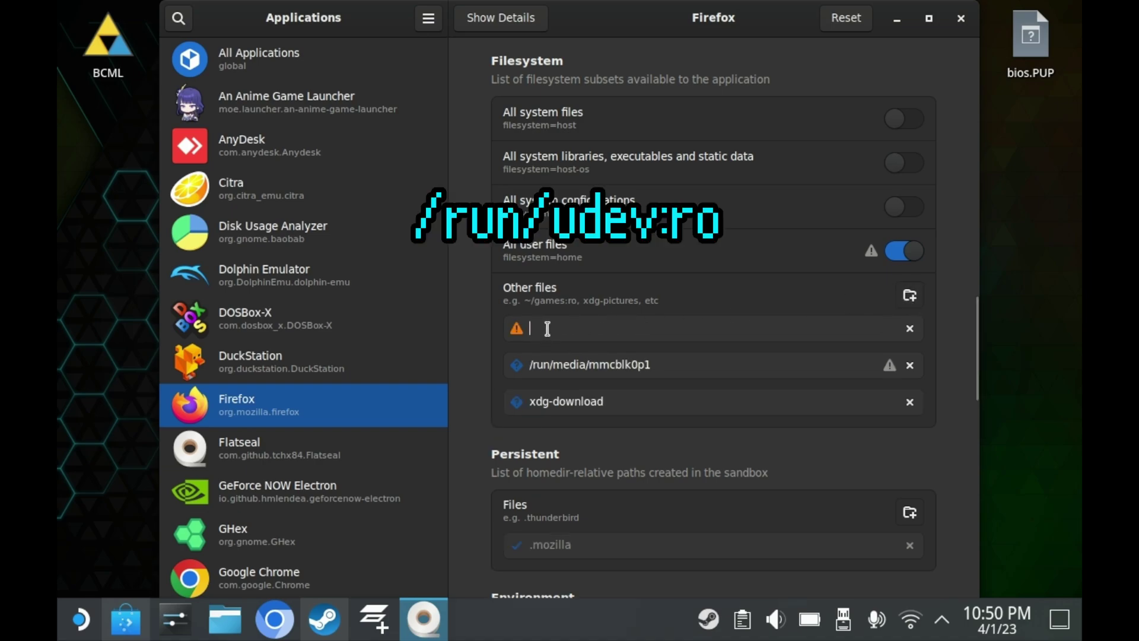
type("/run/udev:ro")
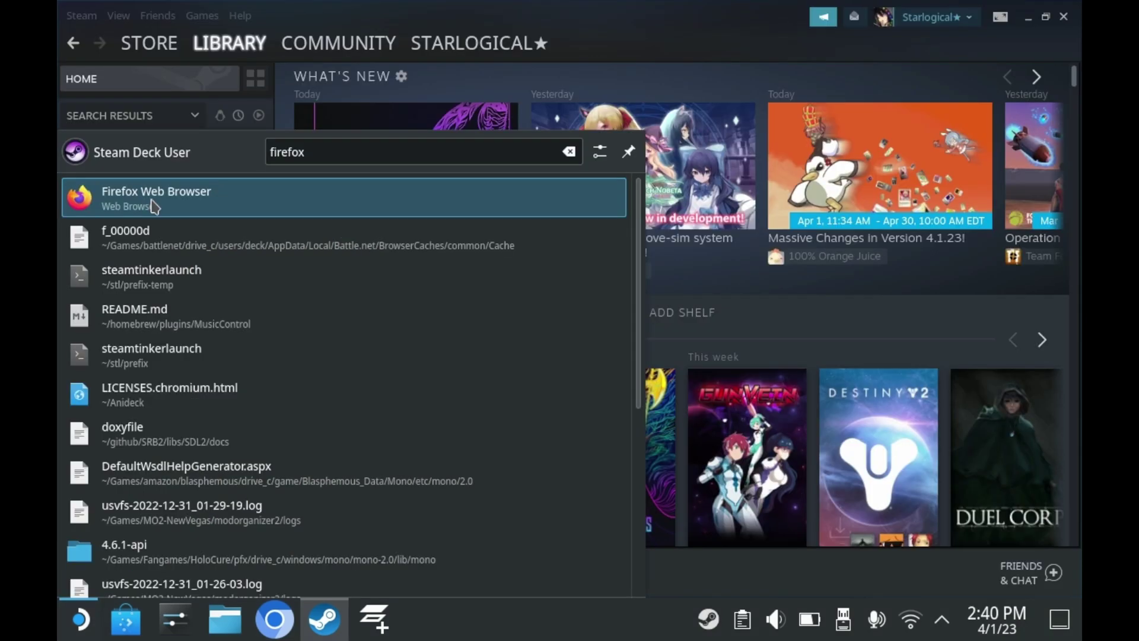
Add another Firefox Web Browser shortcut to Steam and open its Properties.
right_click(153, 205)
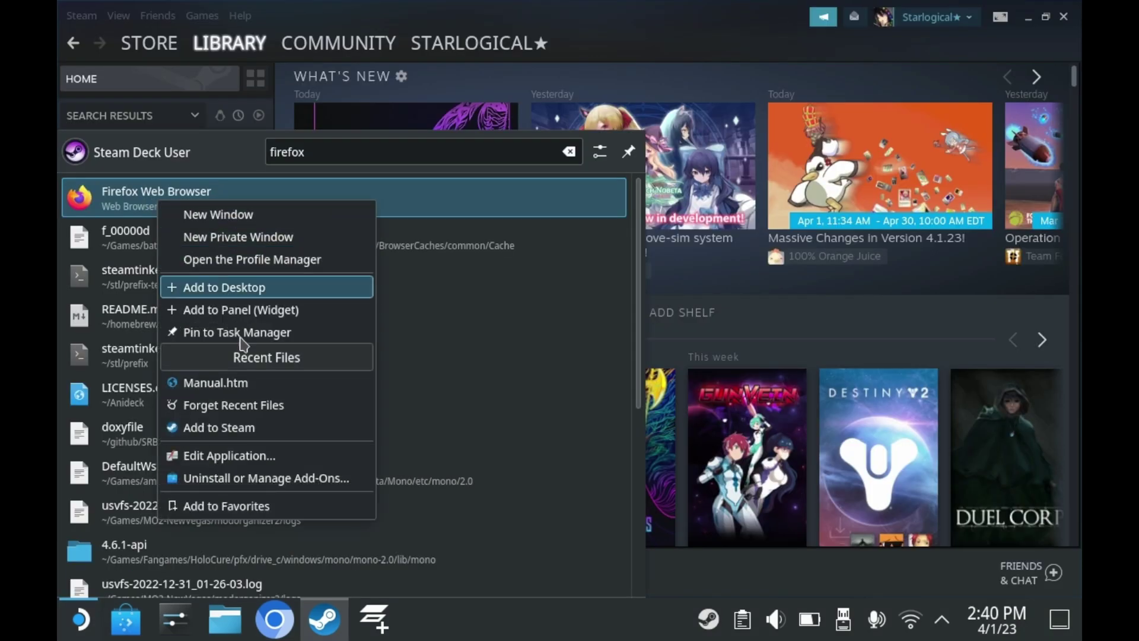
left_click(250, 434)
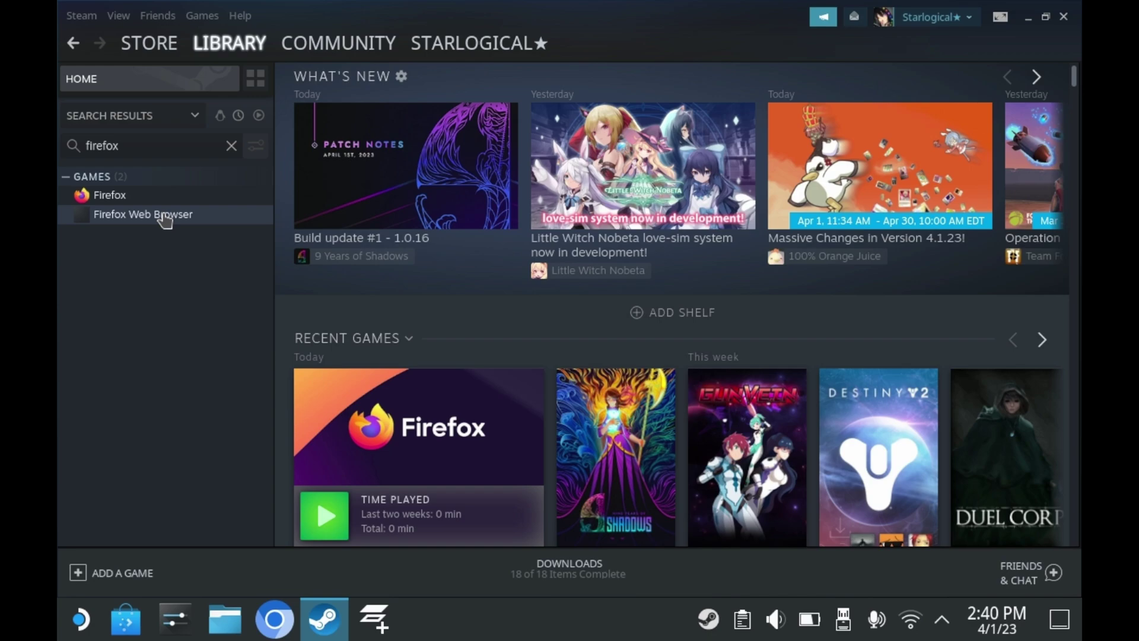
left_click(164, 220)
right_click(165, 219)
left_click(211, 318)
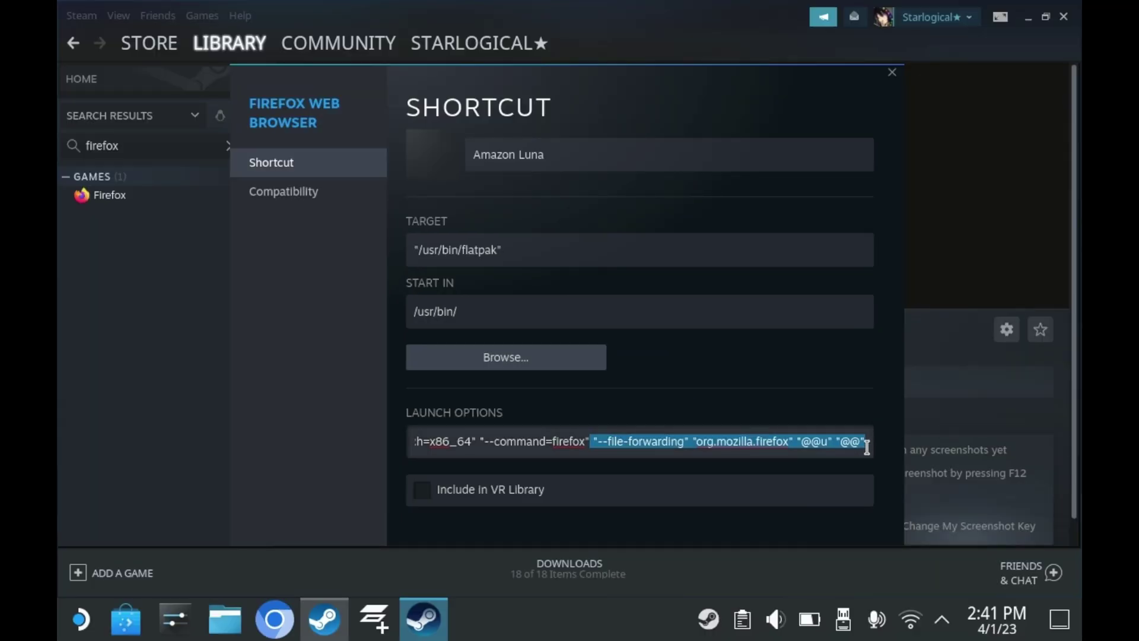
left_click(866, 444)
type("--")
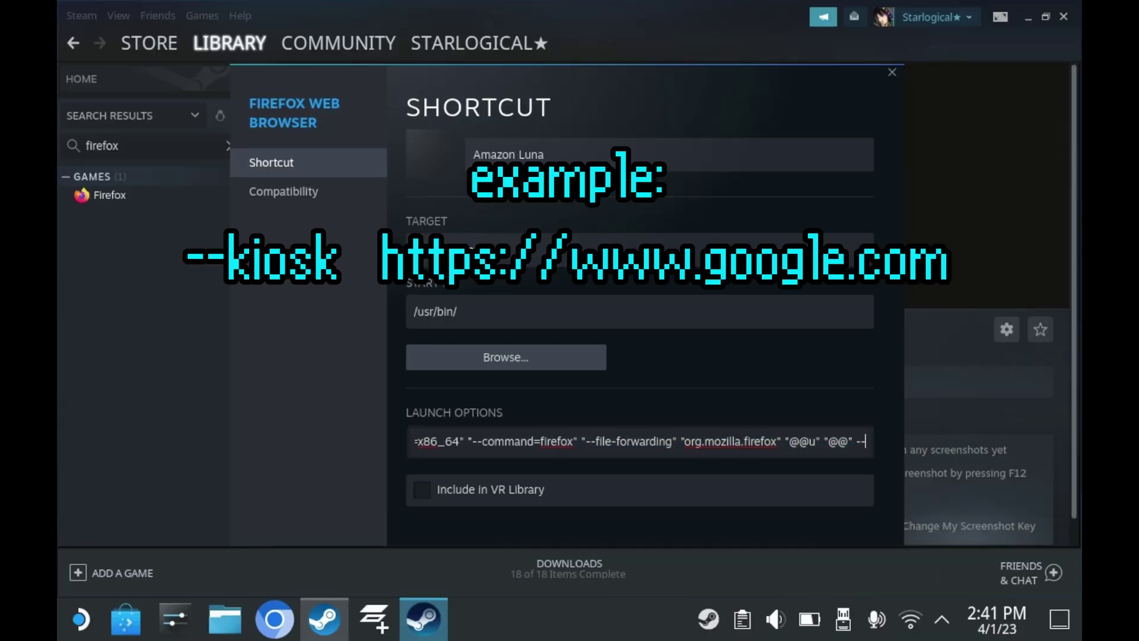
type("kiosk https://ww")
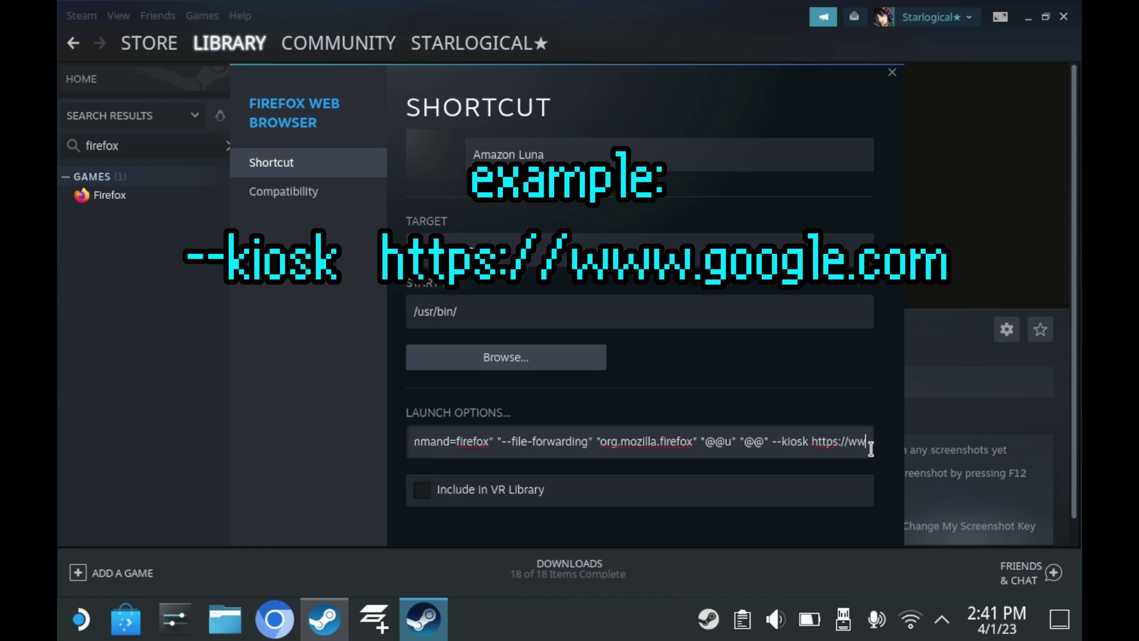
type("w.amazon.com/luna/")
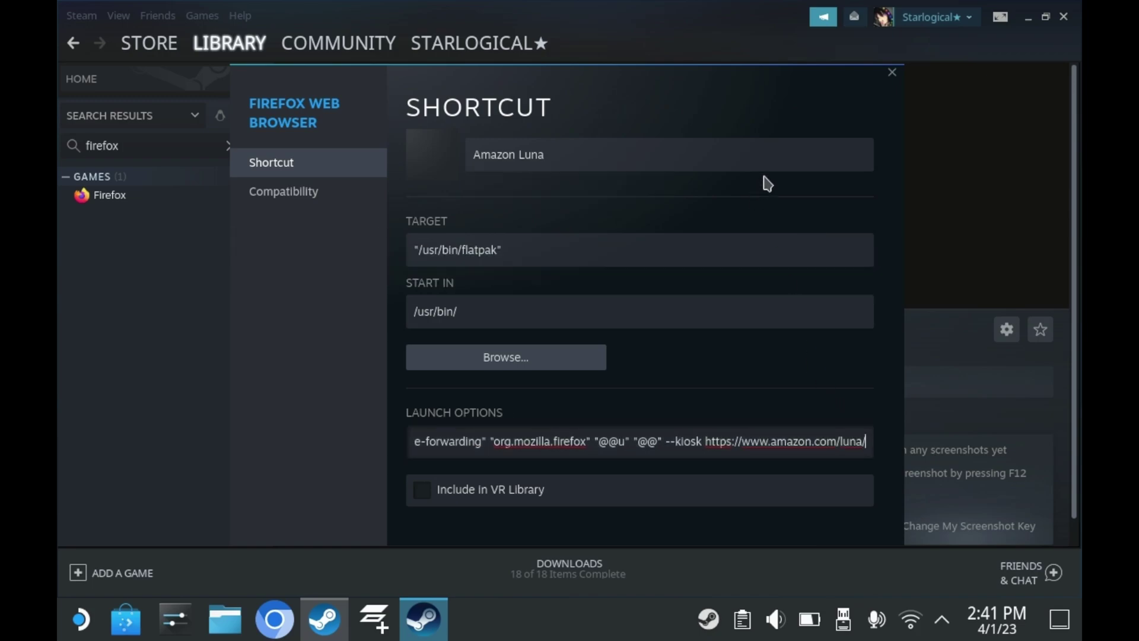
left_click(892, 72)
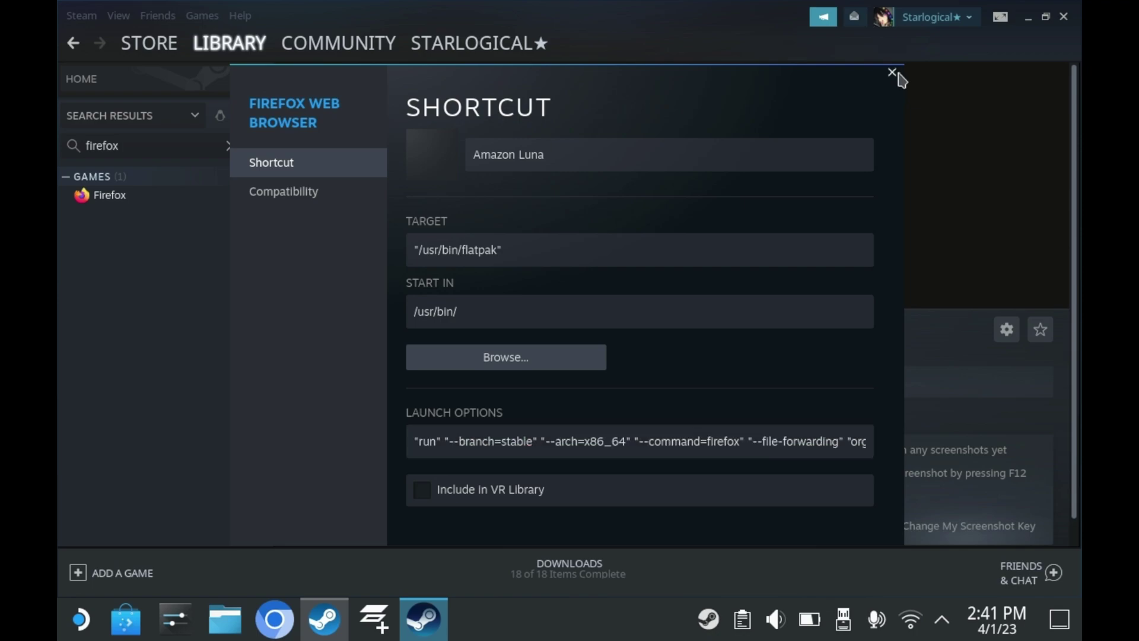
Launch the Amazon Luna shortcut, browse its landing page, and open the Luna web app.
left_click(374, 344)
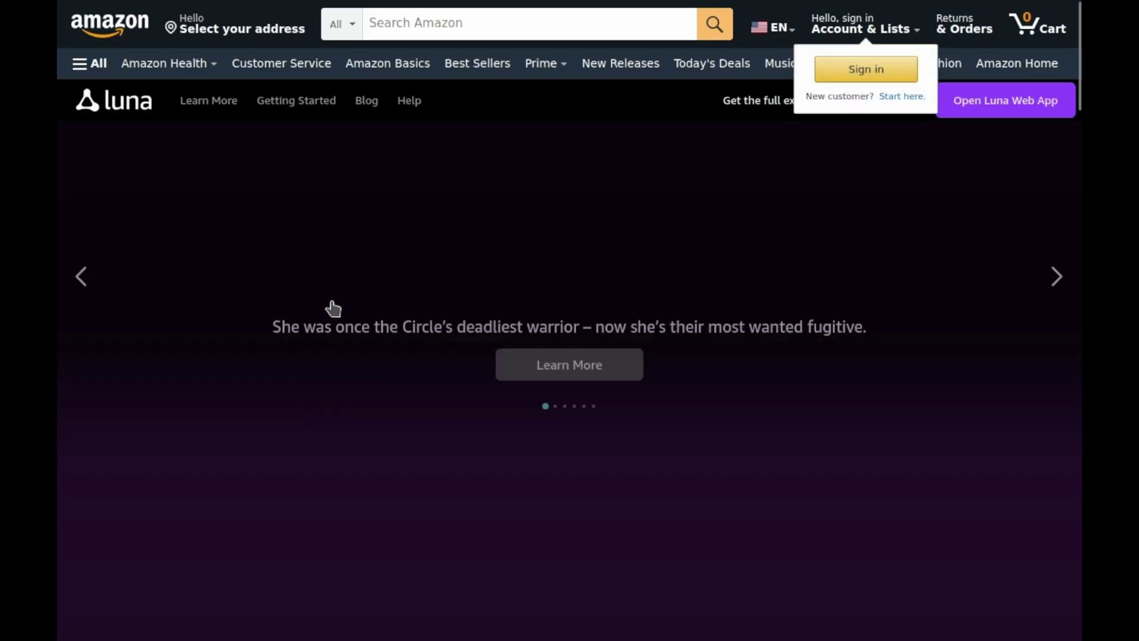
scroll(465, 380, "down", 6)
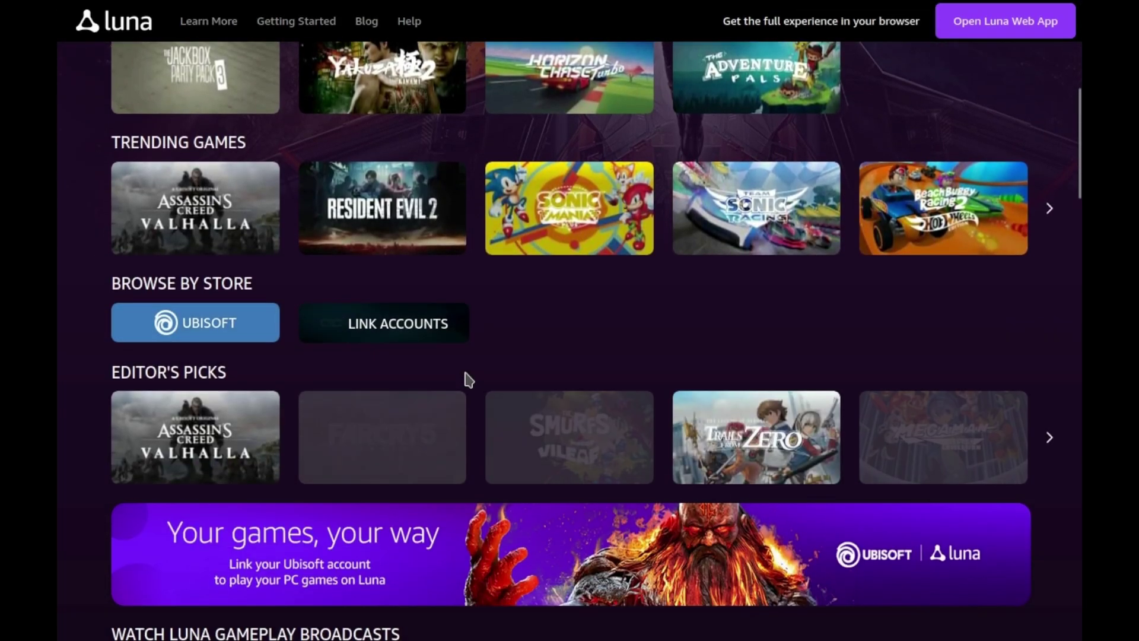
scroll(465, 379, "down", 2)
scroll(466, 379, "up", 9)
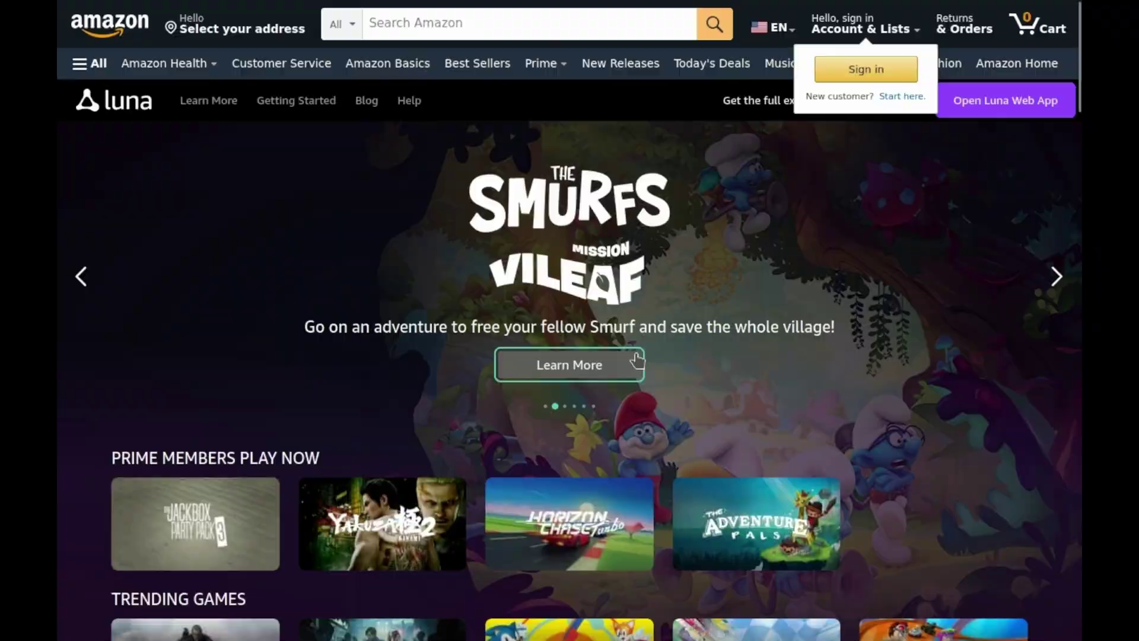
scroll(637, 361, "down", 5)
scroll(637, 362, "down", 10)
scroll(445, 376, "up", 13)
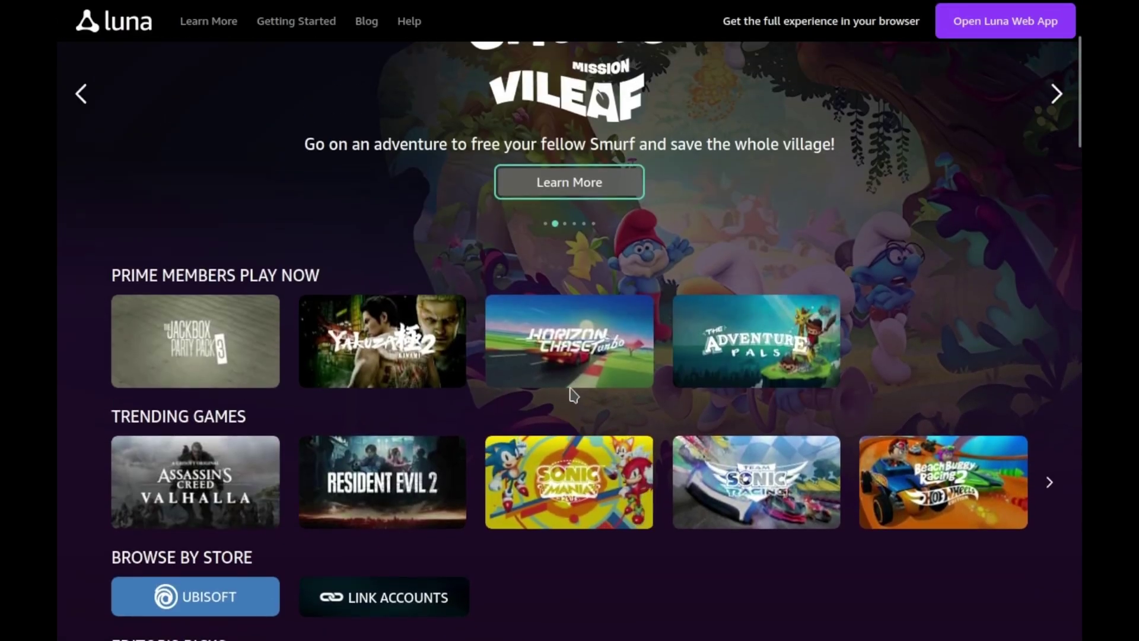
scroll(811, 254, "up", 5)
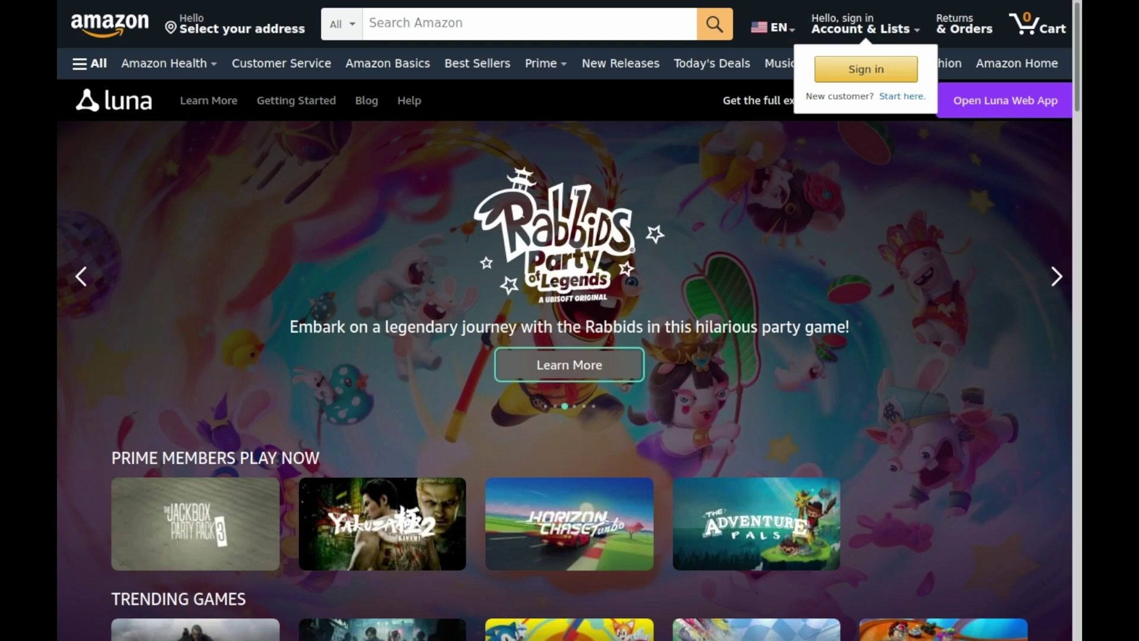
left_click(1004, 100)
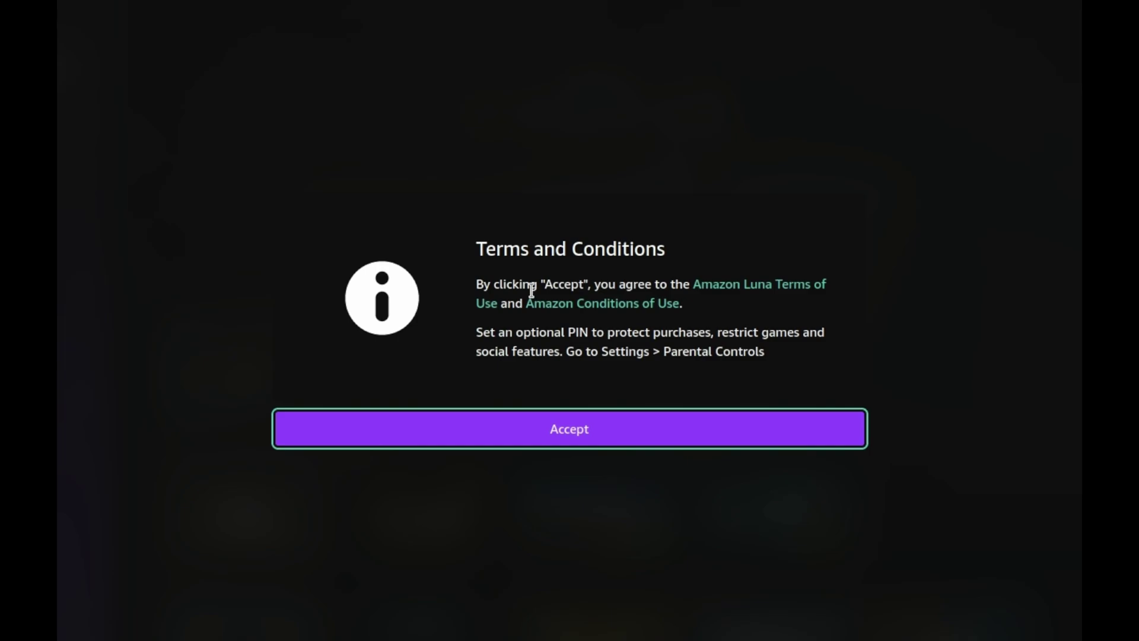
Accept the Luna terms, try Play Now on Yakuza Kiwami 2, and close the Unsupported Browser warning.
left_click(569, 442)
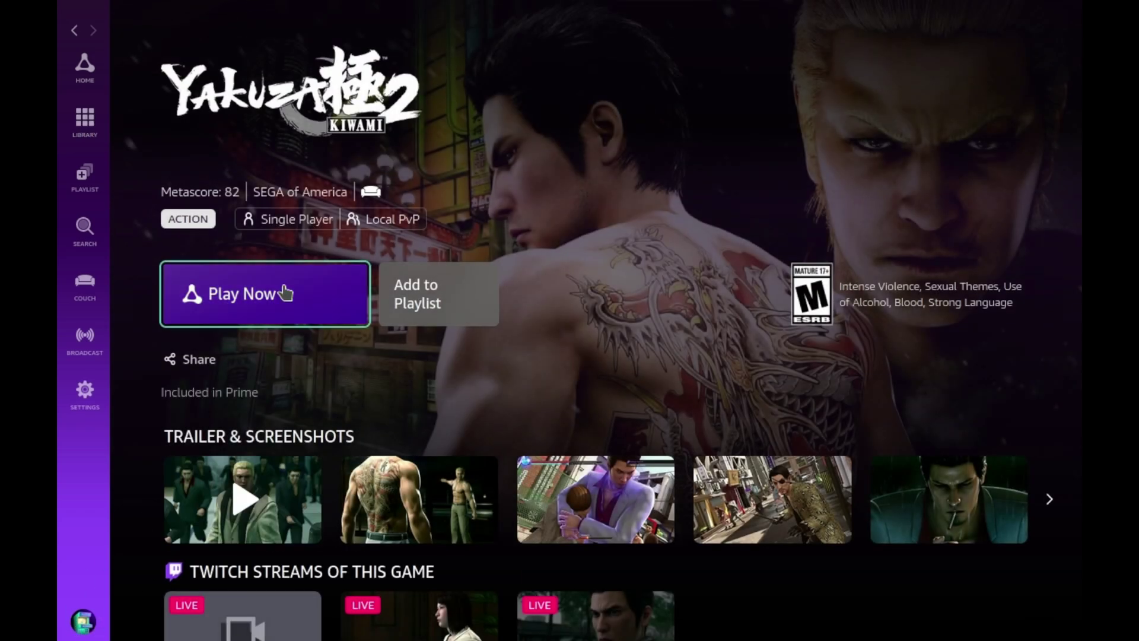
left_click(285, 292)
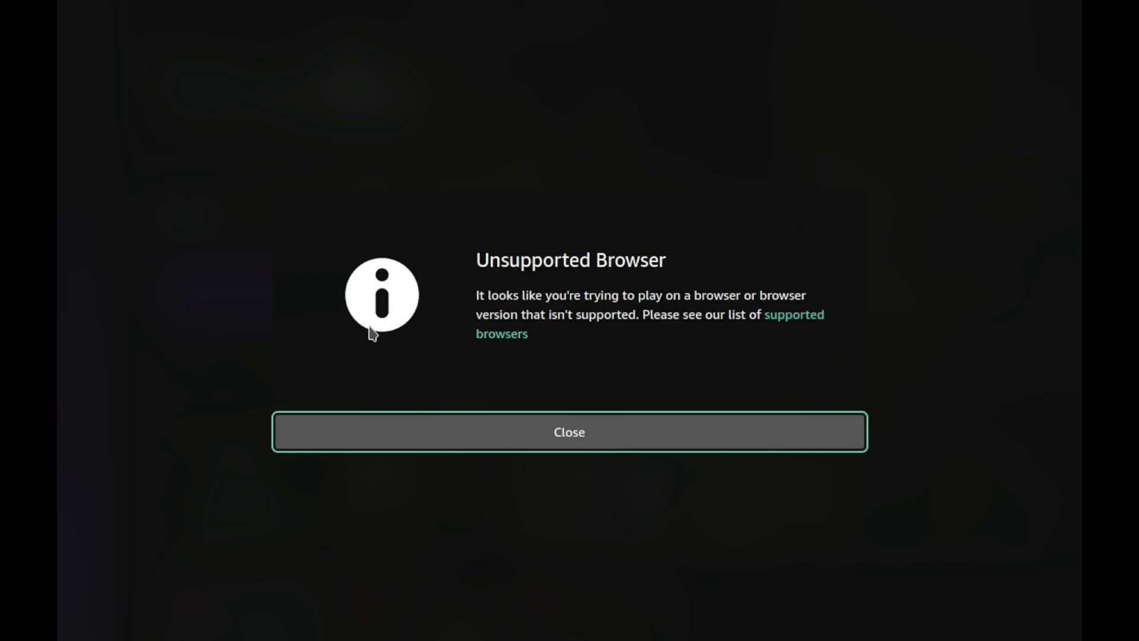
left_click(598, 431)
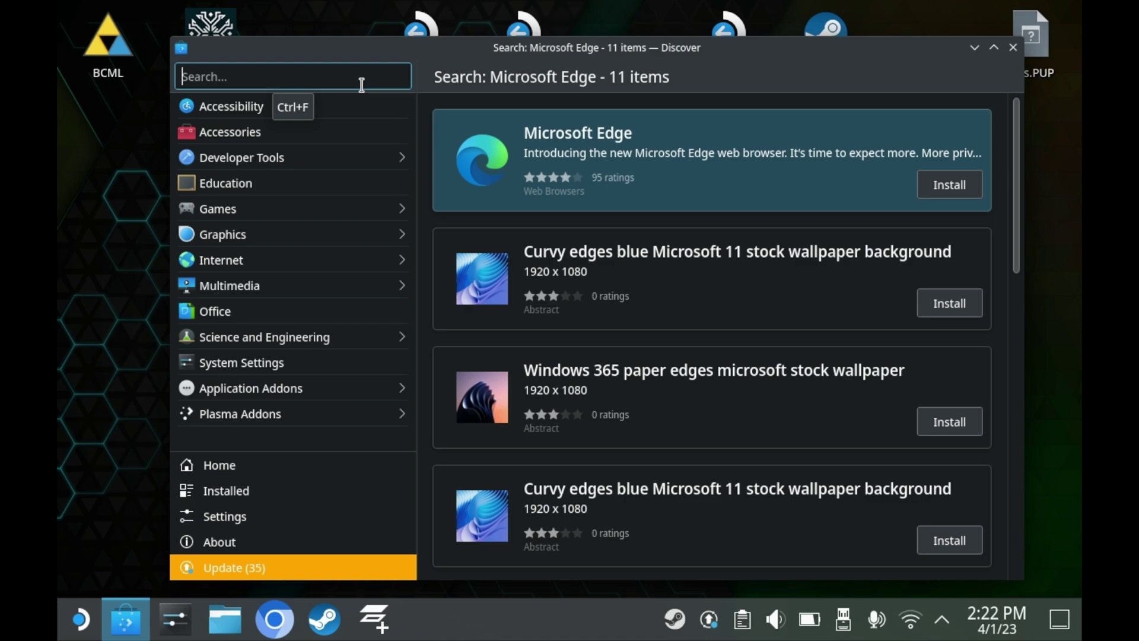
Search Discover for Firefox, Waterfox and Pale Moon in turn, clearing the field between searches.
type("Fire")
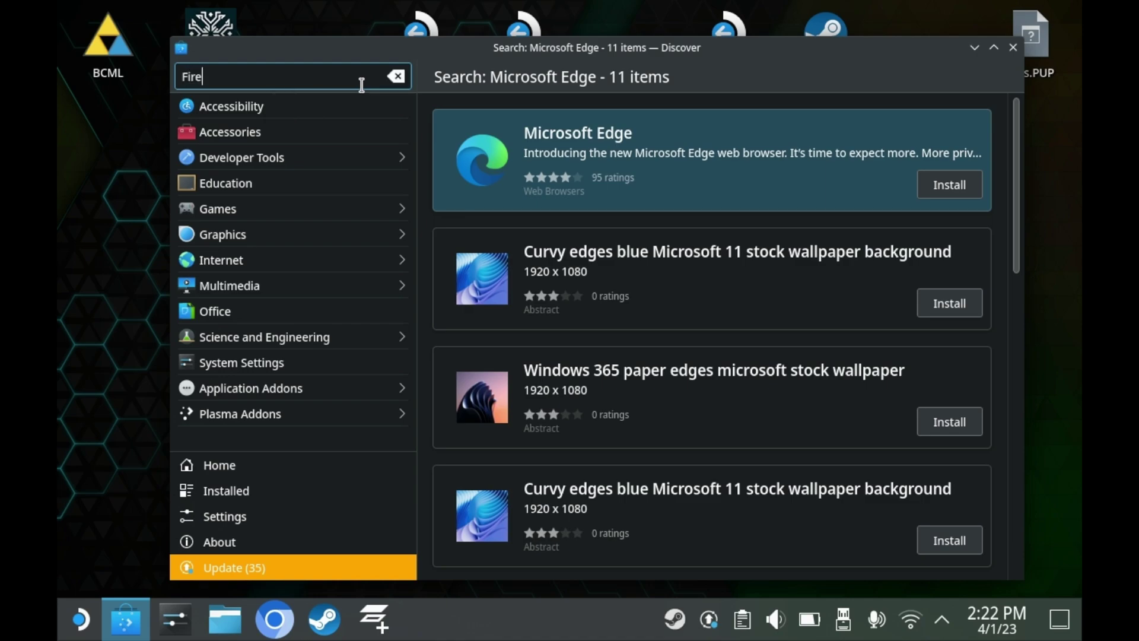
key("ctrl+a")
type("Waterfox")
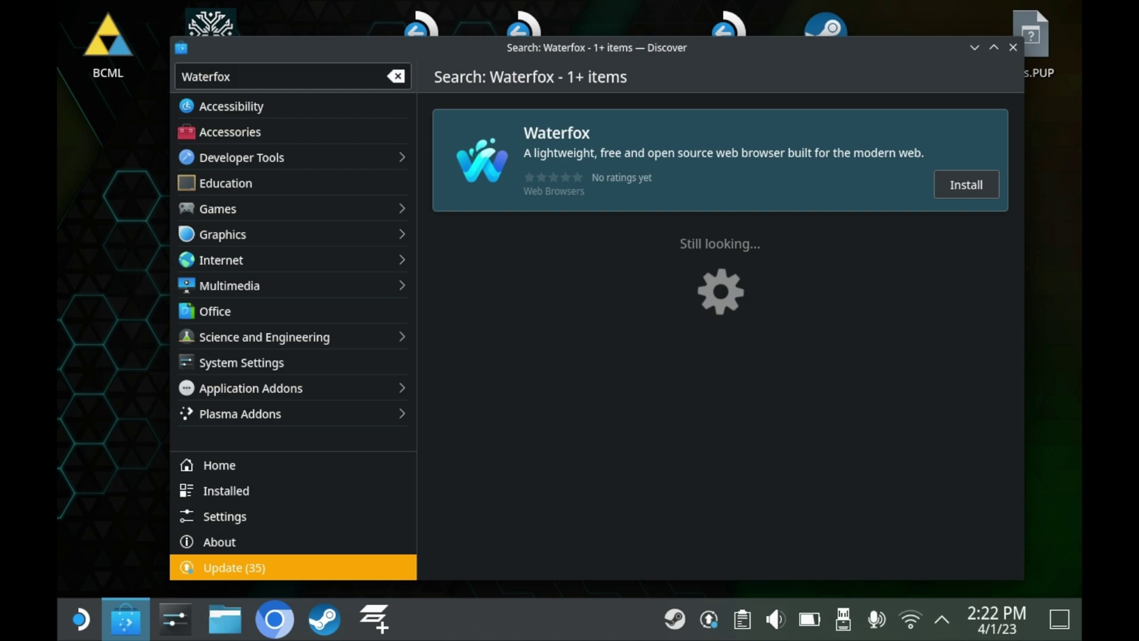
left_click(395, 76)
left_click(335, 84)
type("Pale Moon")
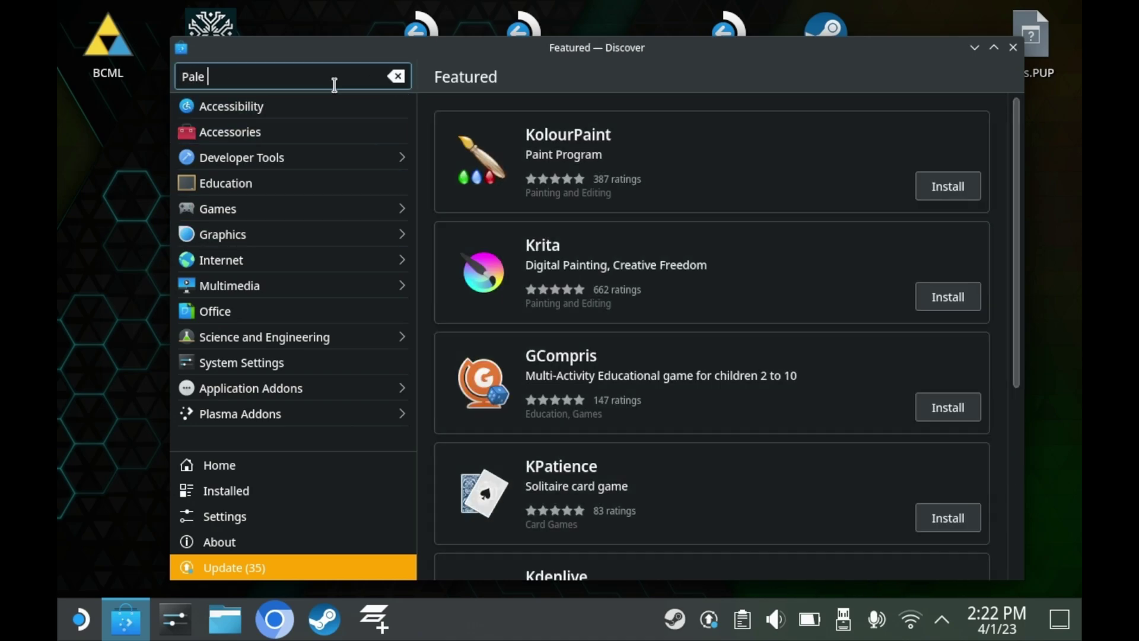
left_click(393, 79)
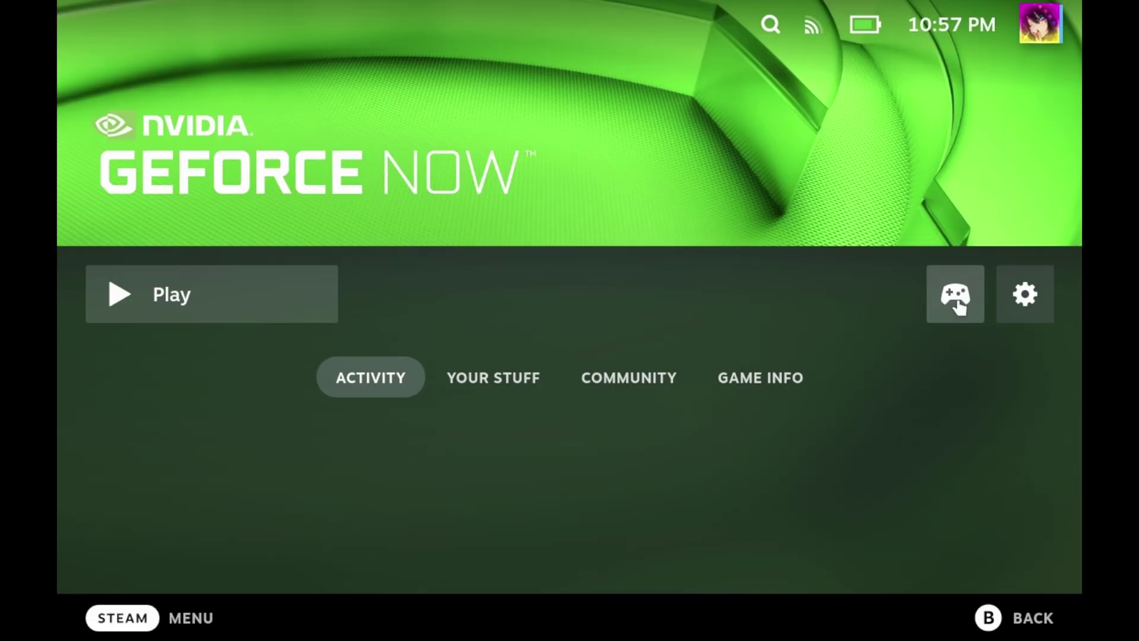
Edit GeForce NOW's controller layout from Controller Settings and show its Action Sets.
left_click(954, 302)
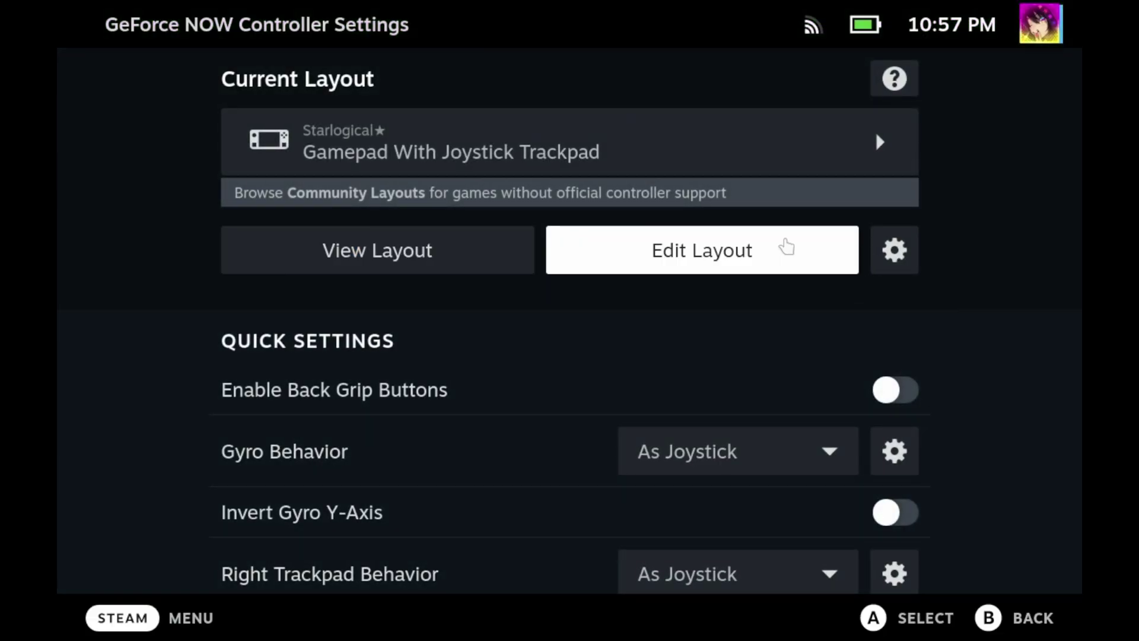
left_click(788, 250)
left_click(156, 545)
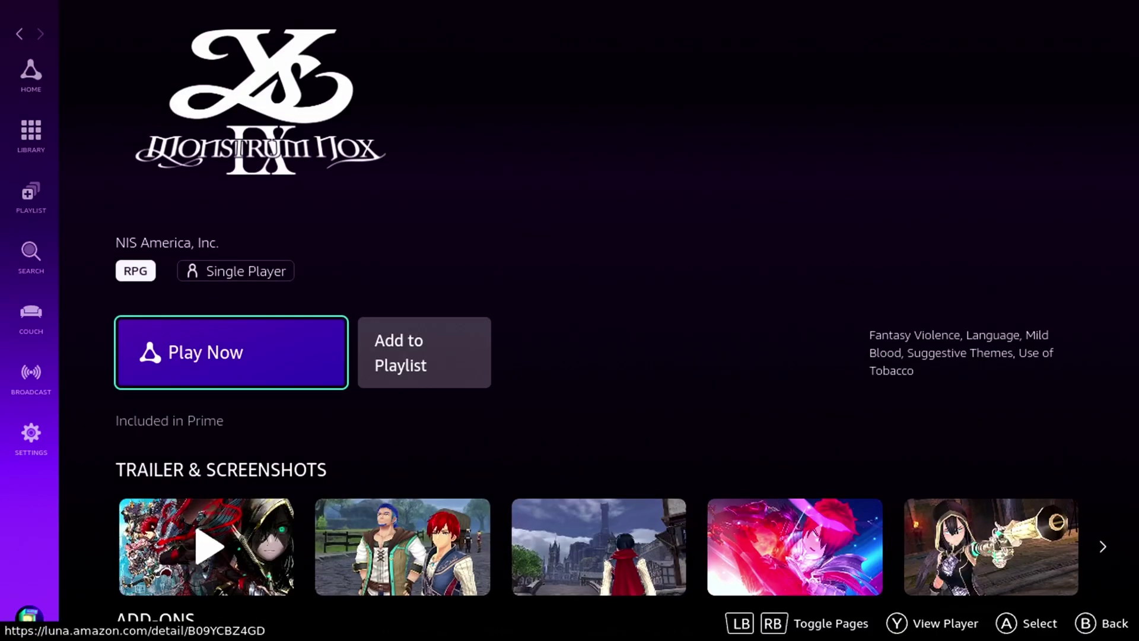
Start Ys IX: Monstrum Nox with Play Now and continue playing despite the unsupported-device warning.
key("Return")
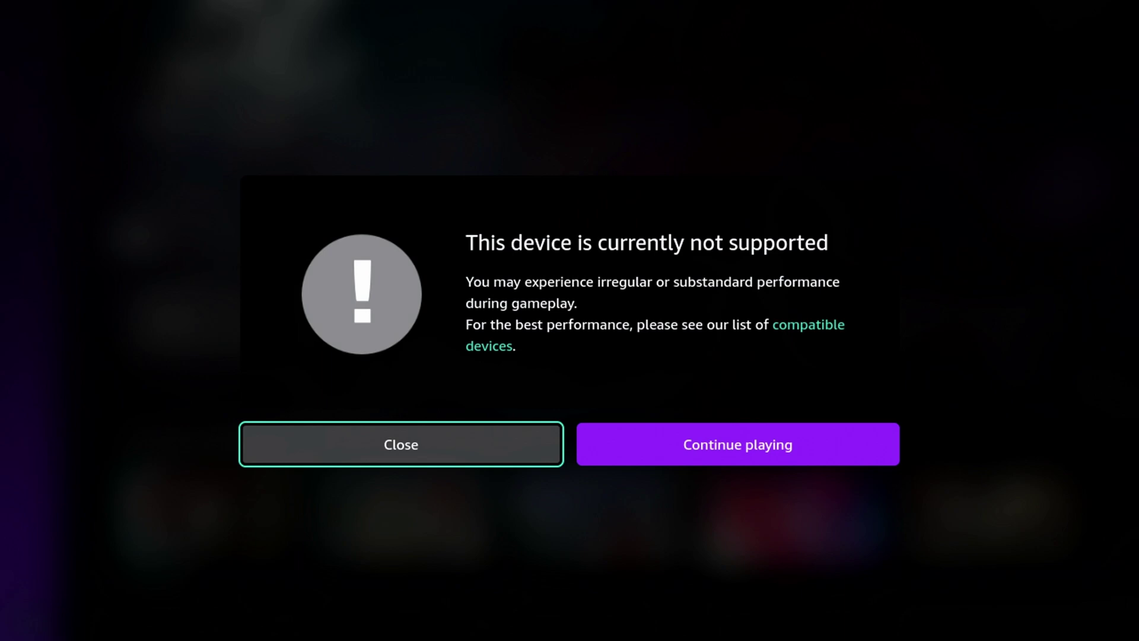
key("Right")
key("Return")
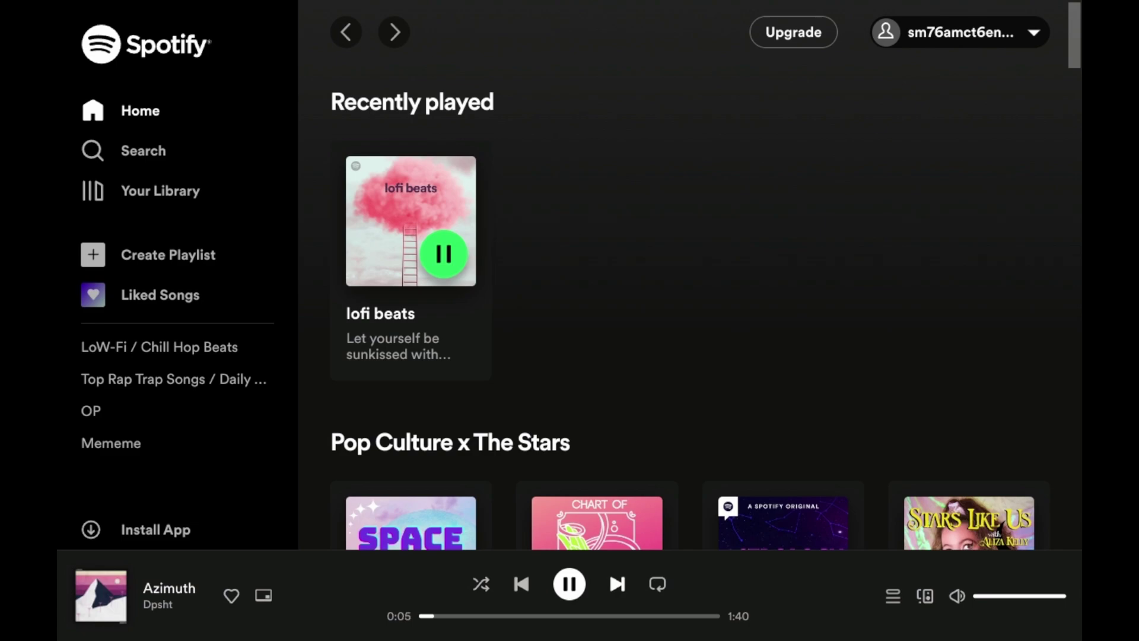
Switch from Spotify to the running Vampire Survivors through the Steam menu and resume the game.
key("super")
key("Down")
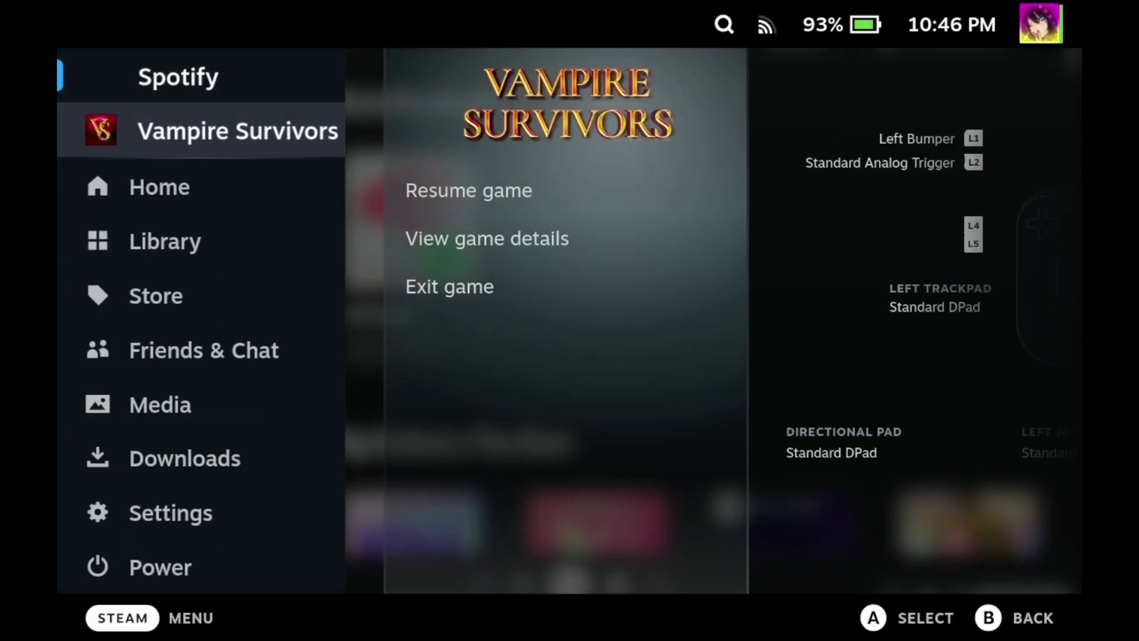
key("Return")
key("Return")
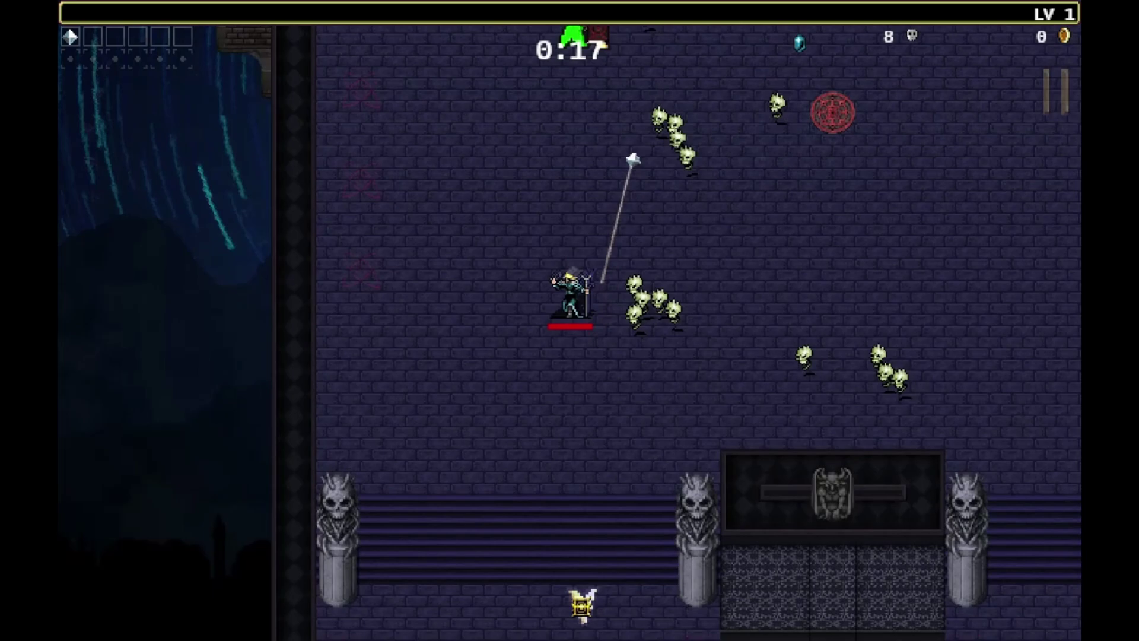
key("Down")
Walk the character down, right, up-right and right through the castle.
key("Down")
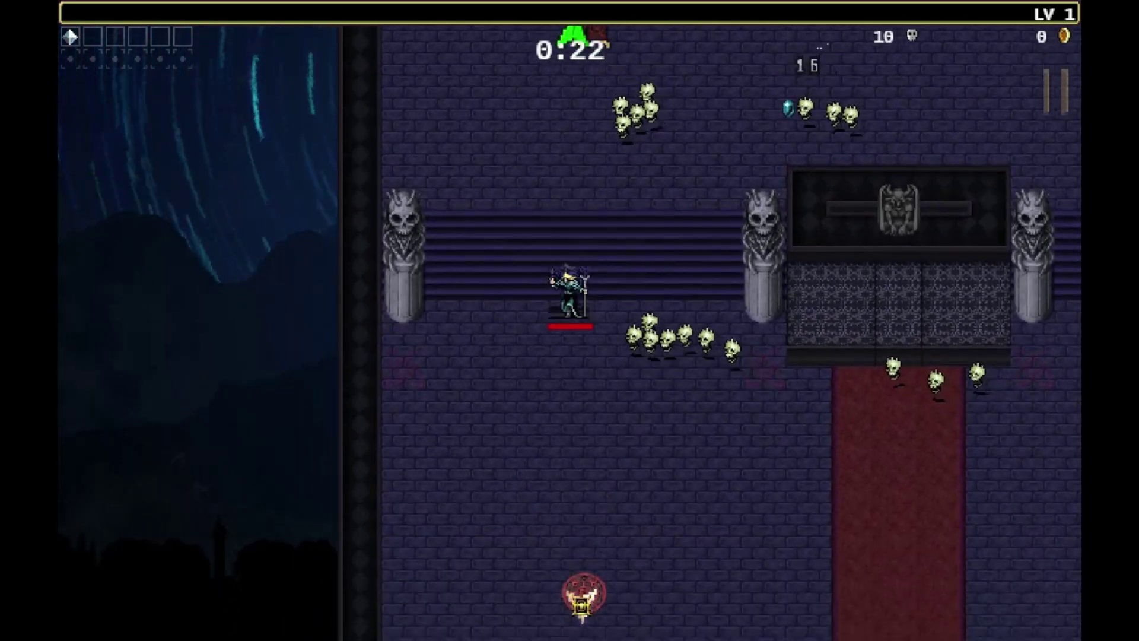
key("Down")
key("Right")
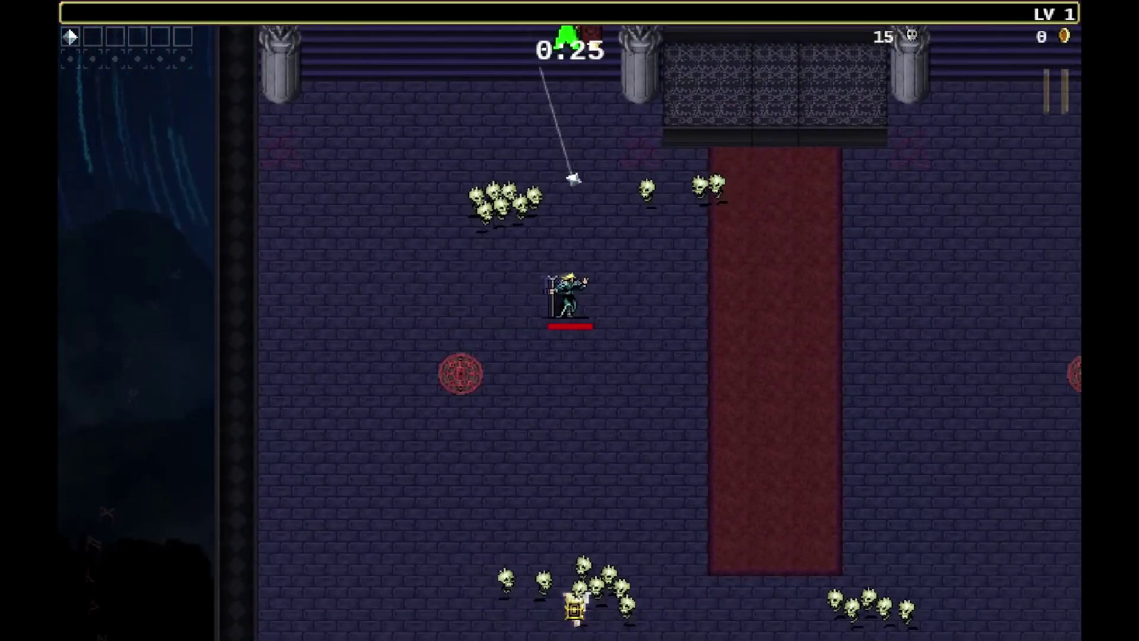
key("Right")
key("Up")
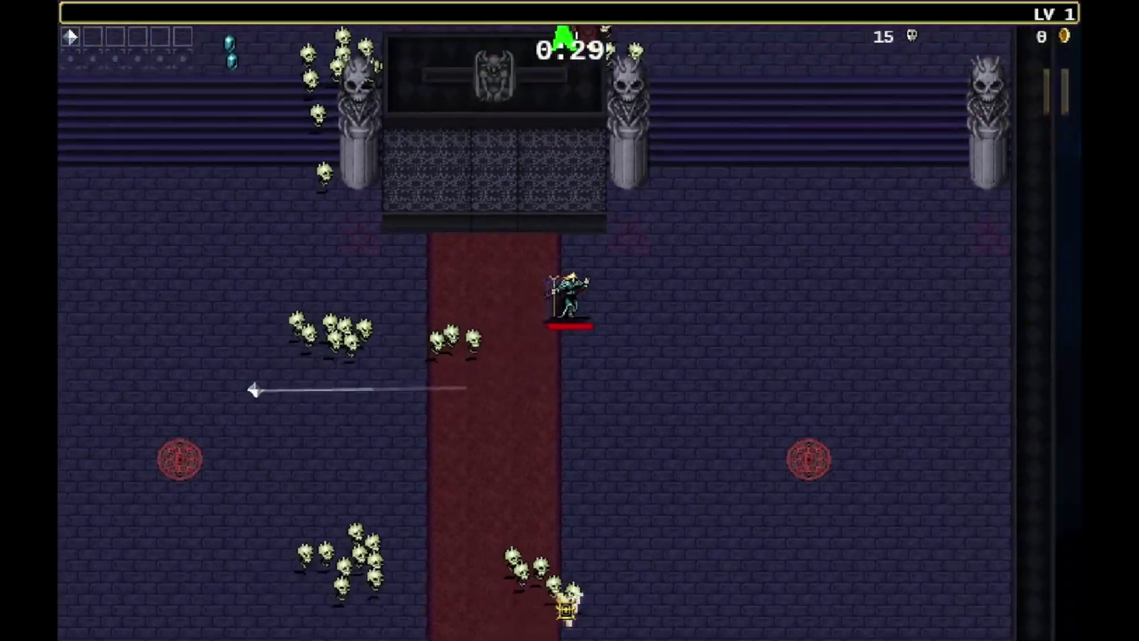
key("Right")
key("Down")
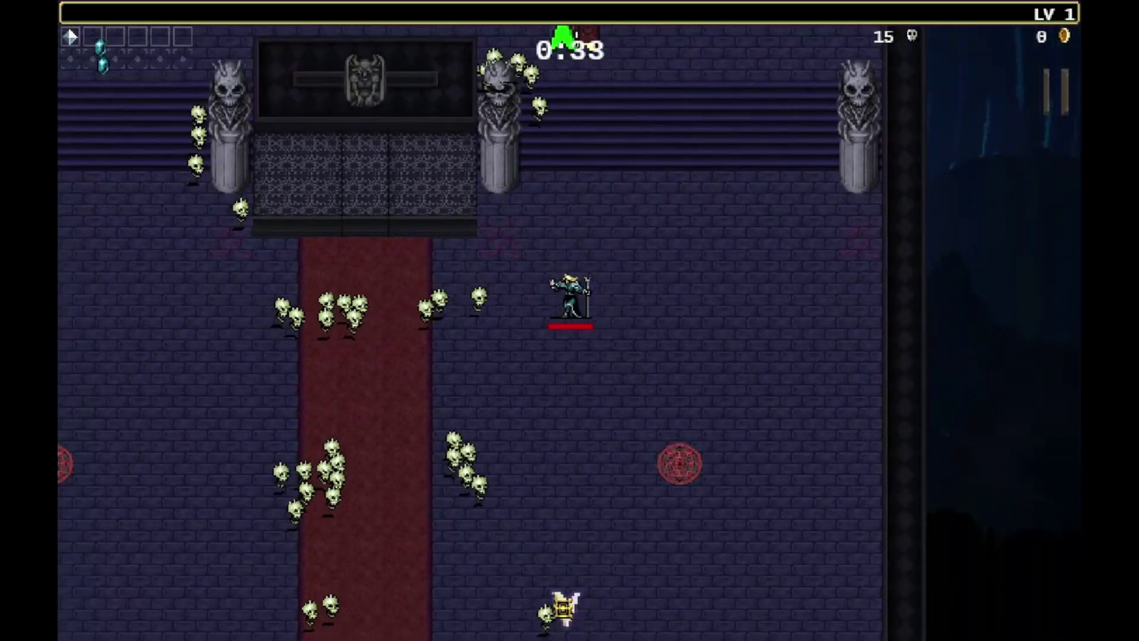